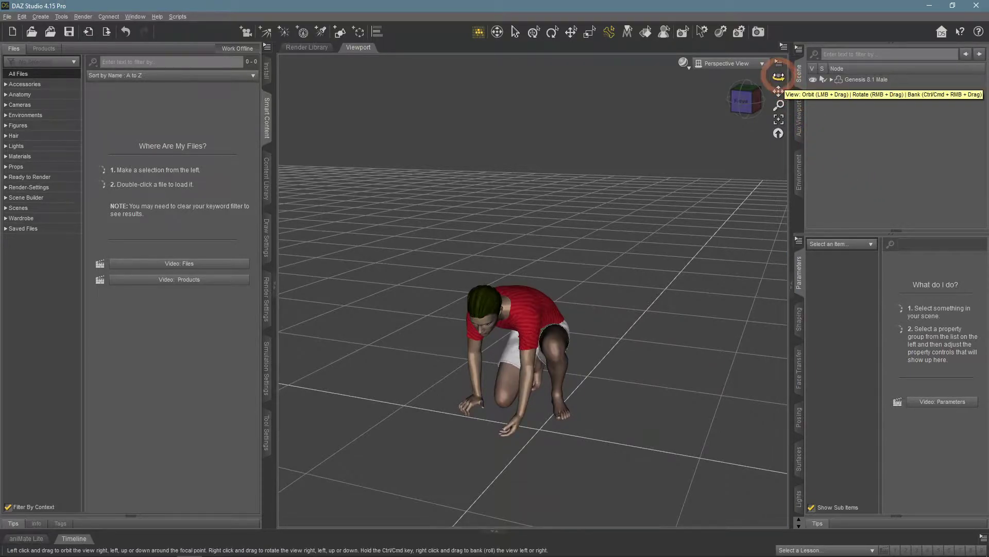
# Step: Select the kneeling Genesis 8.1 Male with all its children and hide it
pyautogui.moveTo(779, 76)
pyautogui.mouseDown()
pyautogui.moveTo(778, 96)
pyautogui.moveTo(778, 77)
pyautogui.mouseUp()
pyautogui.scroll(5, 597, 223)
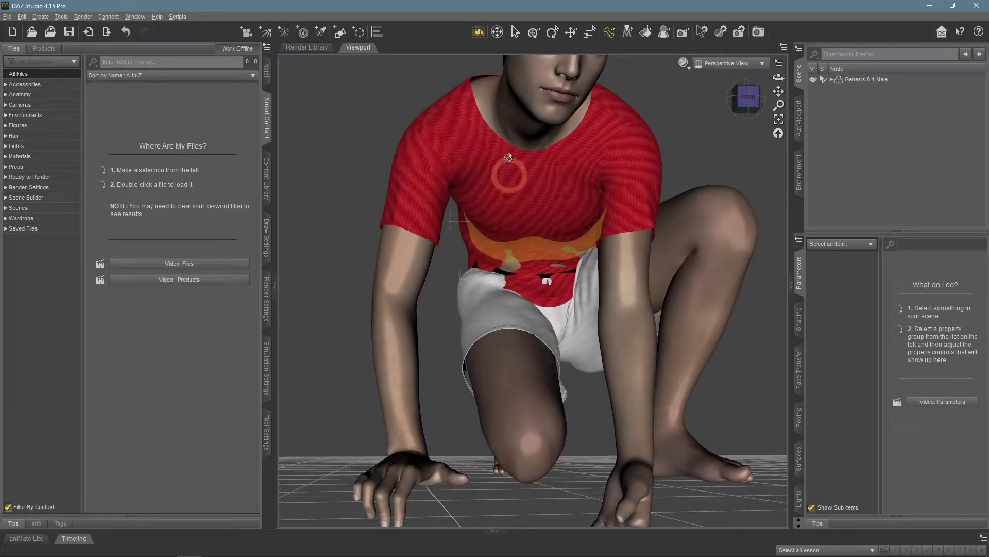
pyautogui.click(516, 33)
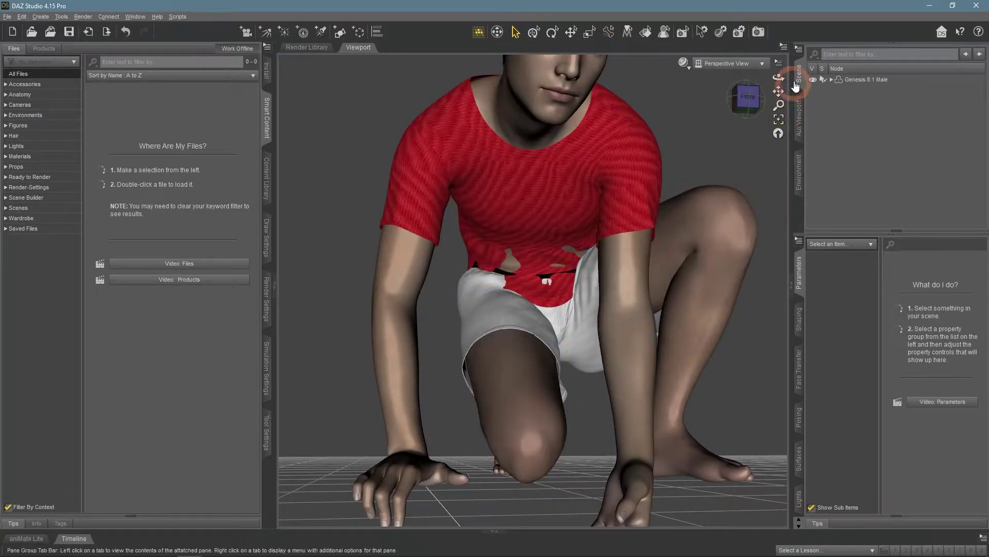
pyautogui.moveTo(780, 78); pyautogui.dragTo(827, 129)
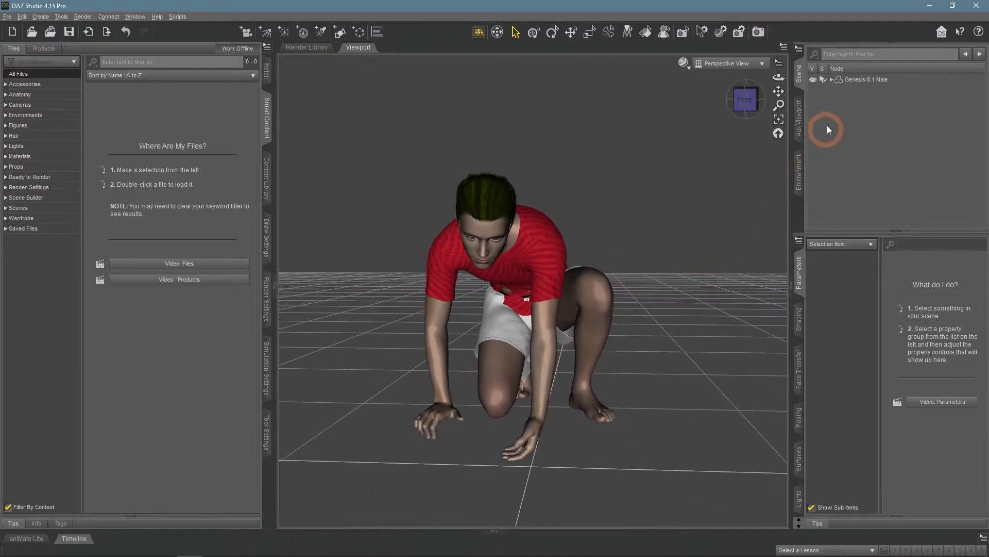
pyautogui.click(851, 82)
pyautogui.rightClick(849, 80)
pyautogui.moveTo(858, 85)
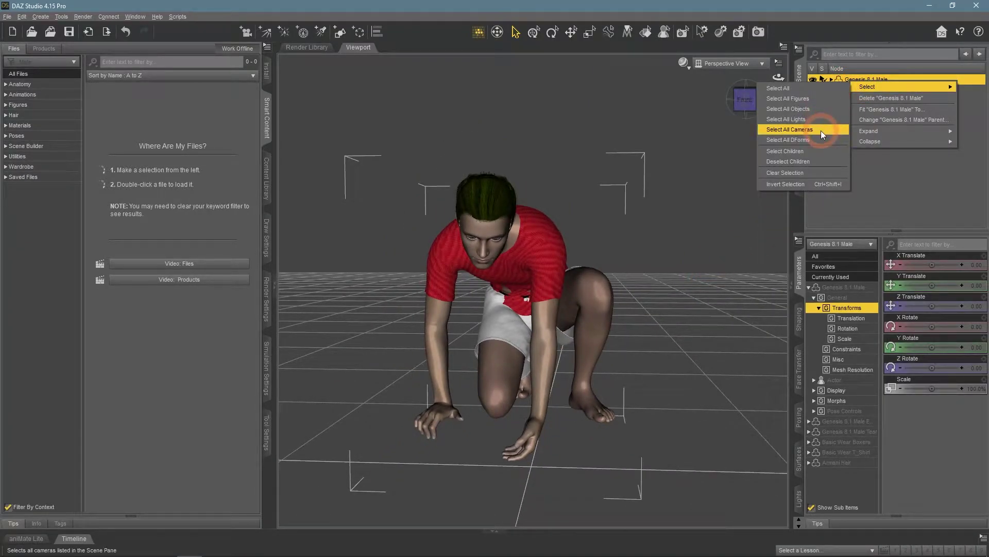
pyautogui.click(814, 151)
pyautogui.click(814, 79)
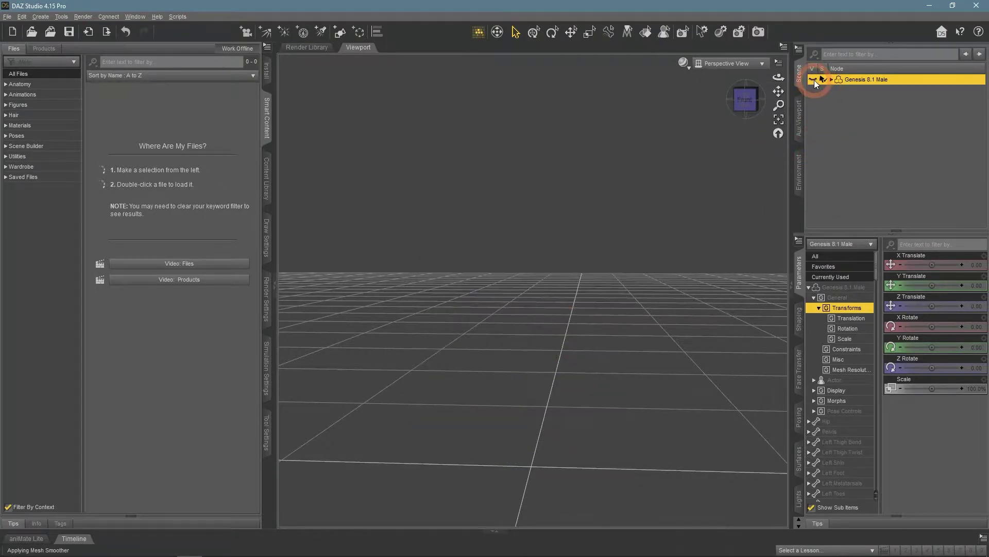
pyautogui.click(818, 102)
# Step: Load a fresh Genesis 8.1 Basic Male from the Figures presets and move the camera closer
pyautogui.click(31, 126)
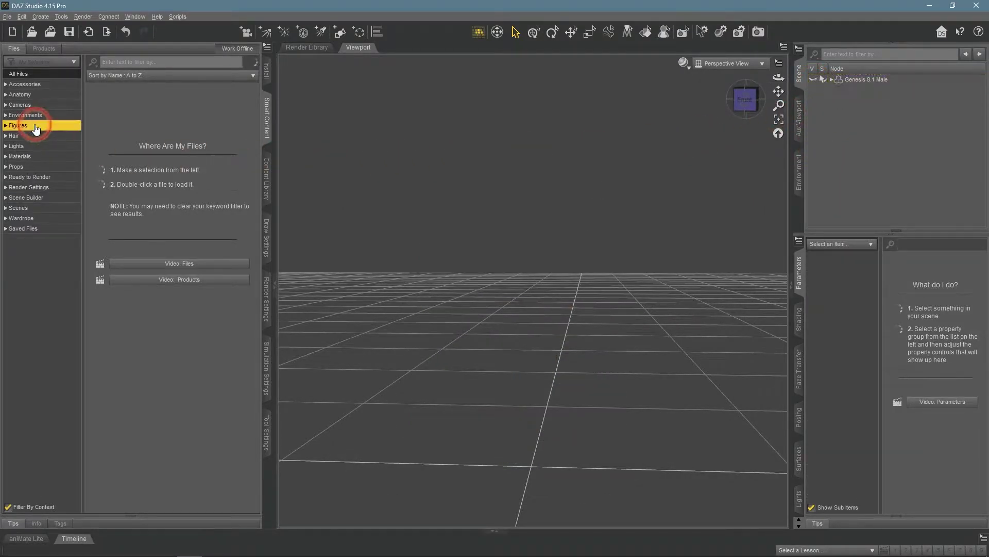
pyautogui.scroll(-3, 163, 288)
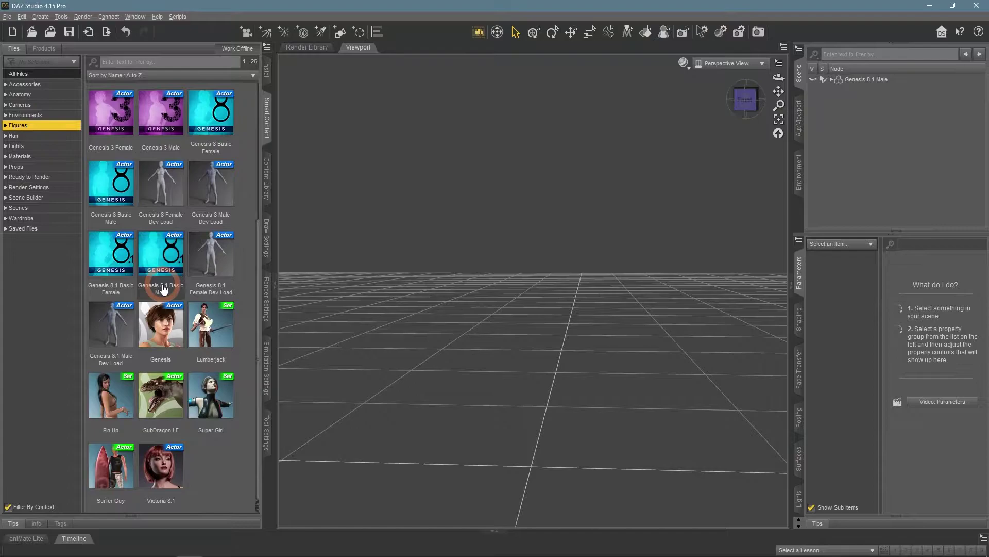
pyautogui.doubleClick(163, 275)
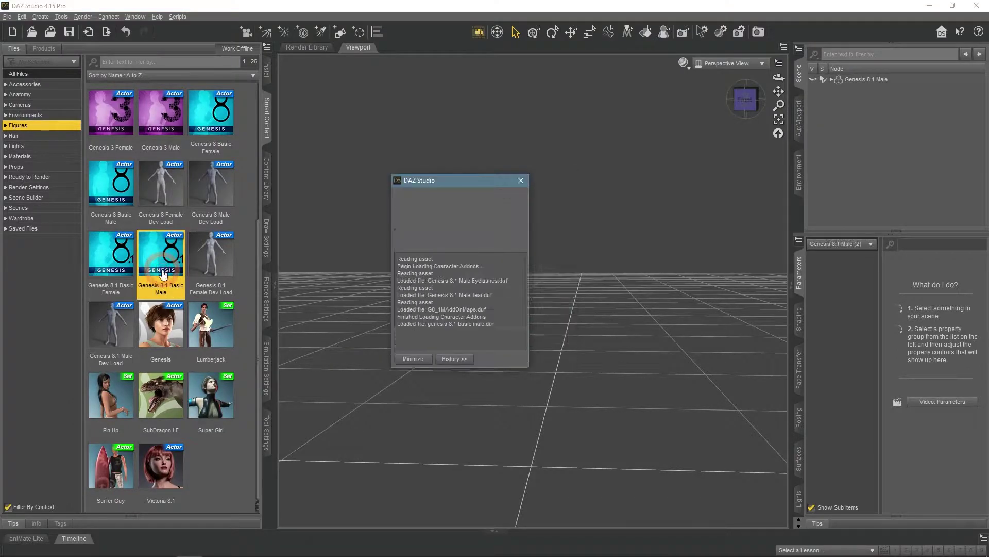
pyautogui.moveTo(778, 93); pyautogui.dragTo(616, 114)
# Step: Show the Wardrobe items and untick Filter By Context to list all 80
pyautogui.click(45, 166)
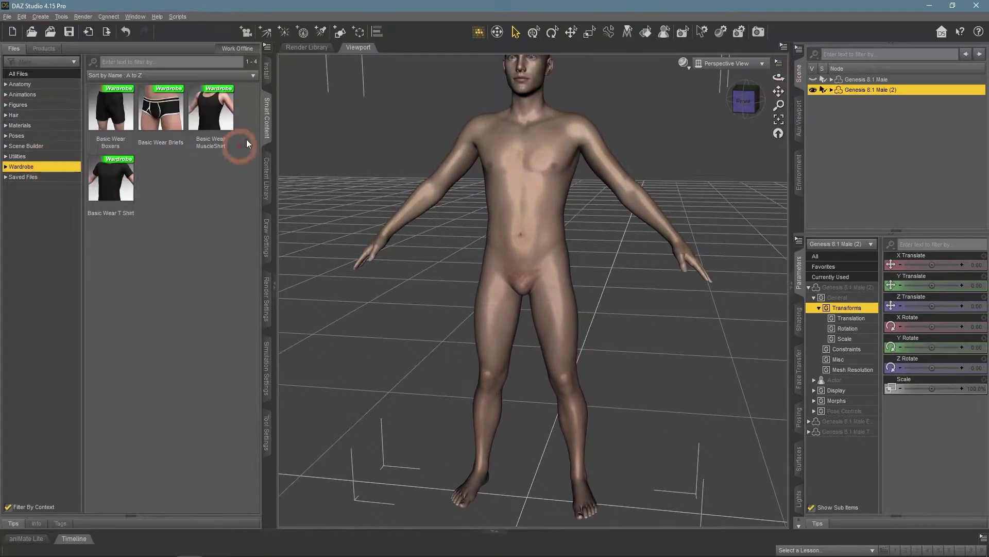
pyautogui.click(148, 138)
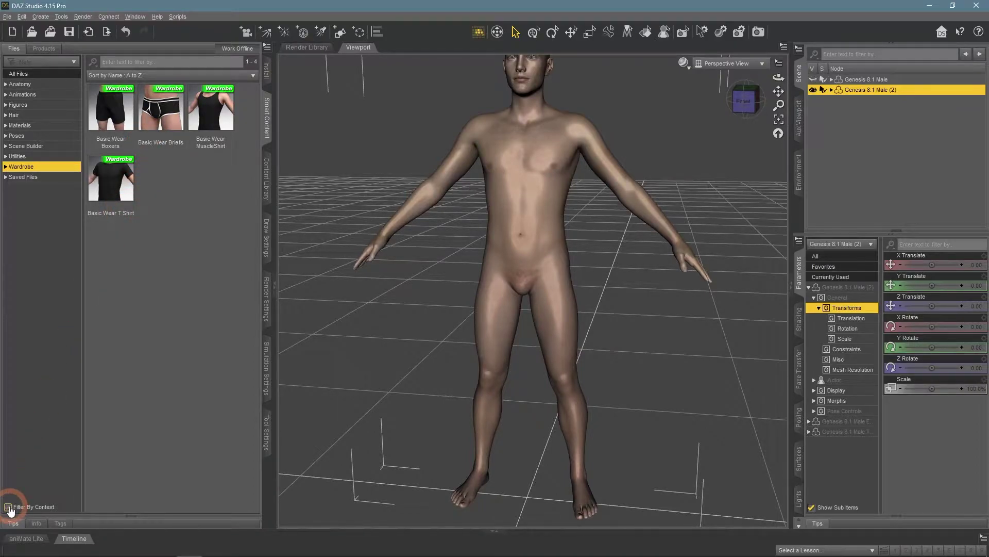
pyautogui.click(8, 507)
# Step: Browse the Basic Wear items, then scroll down to CLOTHING - Barefoot Dancer
pyautogui.click(205, 374)
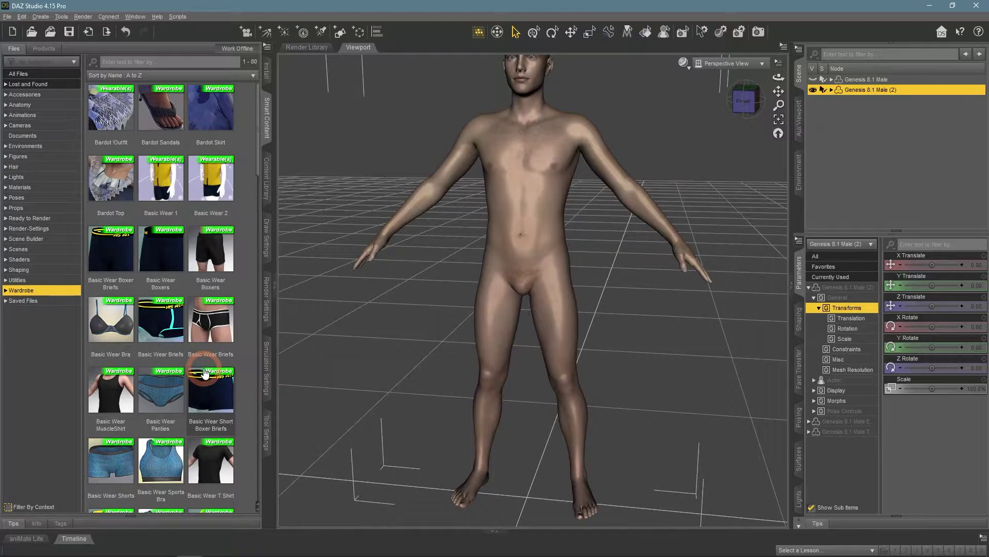
pyautogui.click(209, 185)
pyautogui.scroll(-8, 155, 216)
pyautogui.click(146, 235)
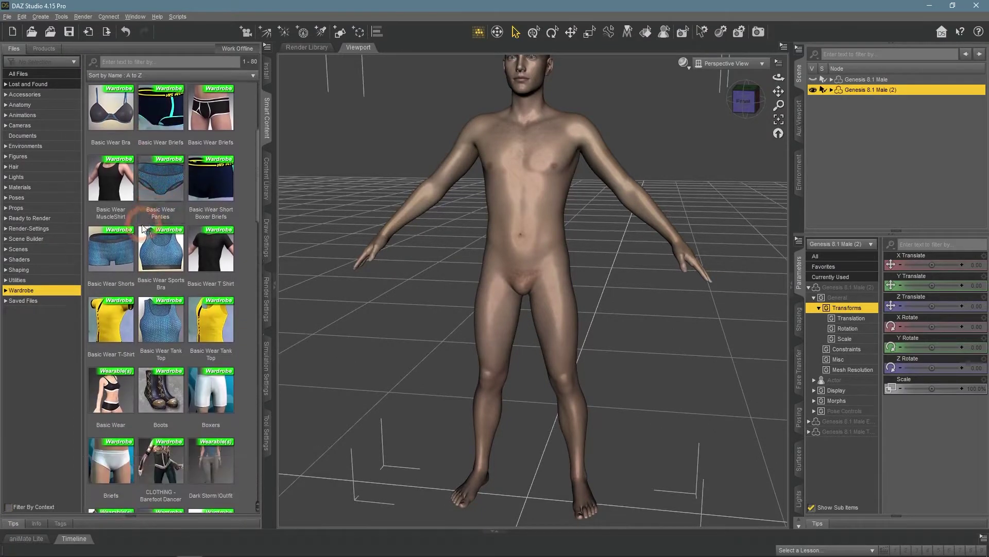
pyautogui.click(165, 272)
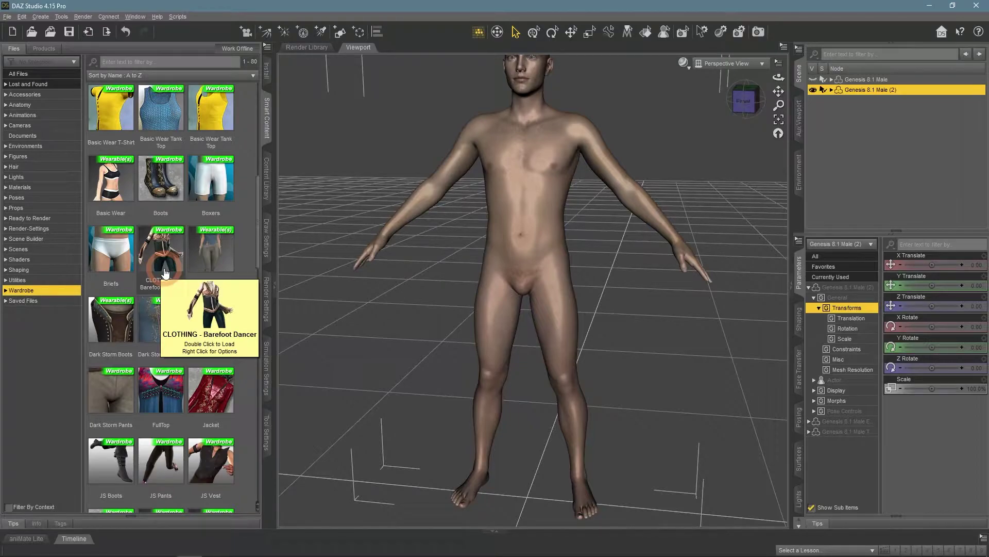
# Step: Load Barefoot Dancer and auto-fit its pants as Genesis 3 Female clothing
pyautogui.doubleClick(165, 266)
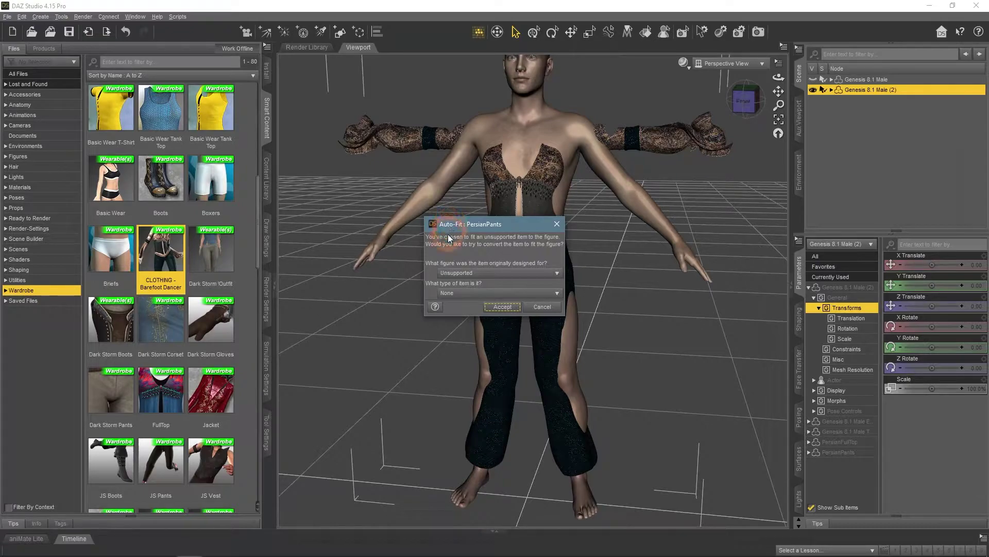
pyautogui.click(451, 297)
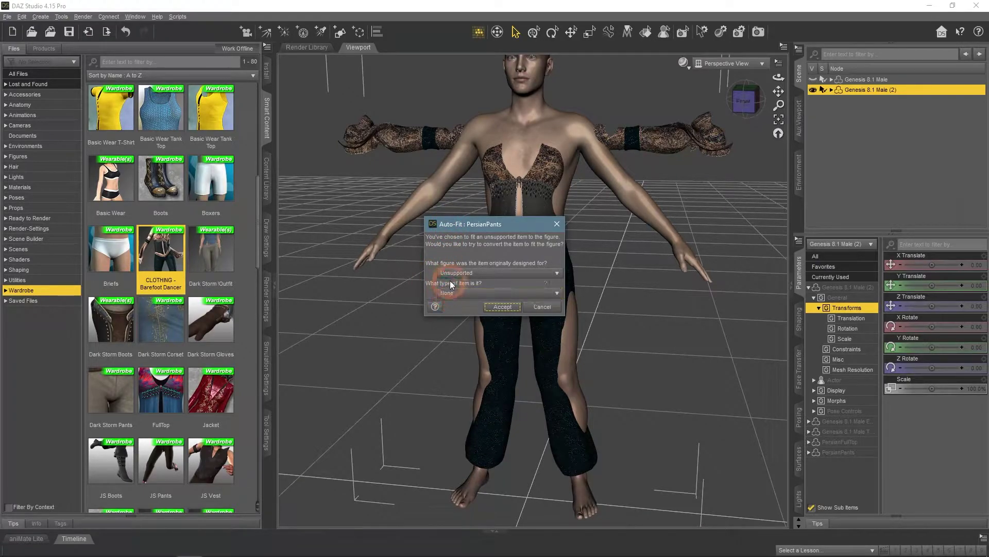
pyautogui.click(454, 294)
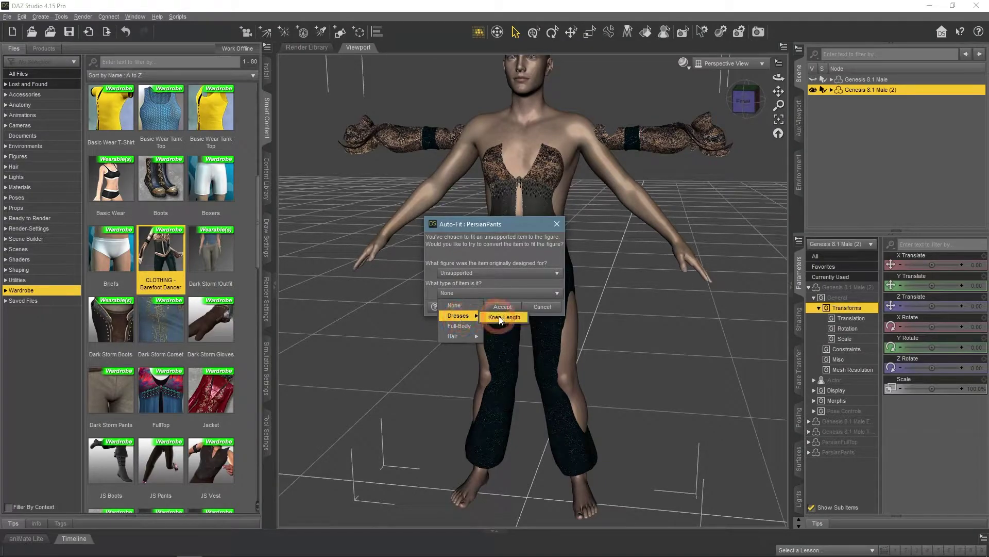
pyautogui.moveTo(464, 335)
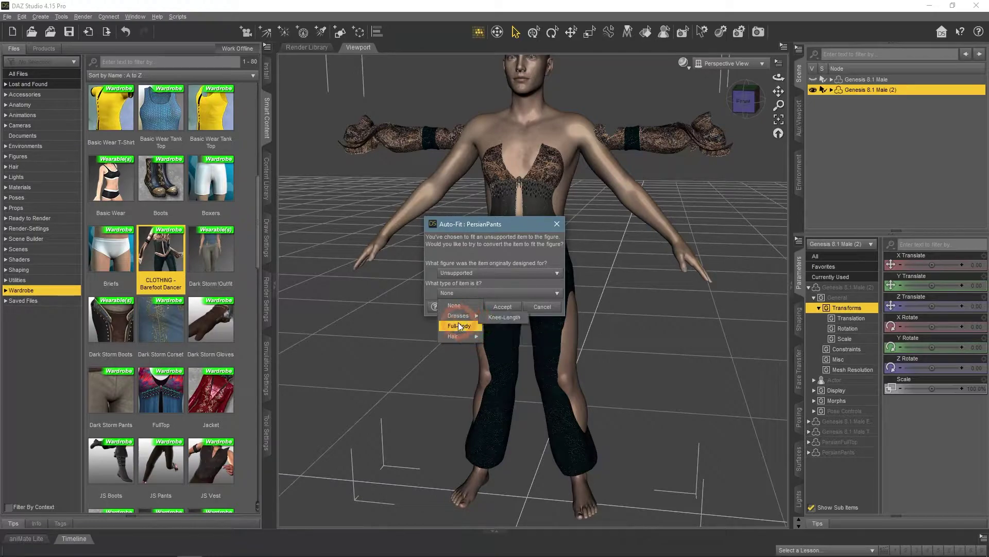
pyautogui.click(462, 307)
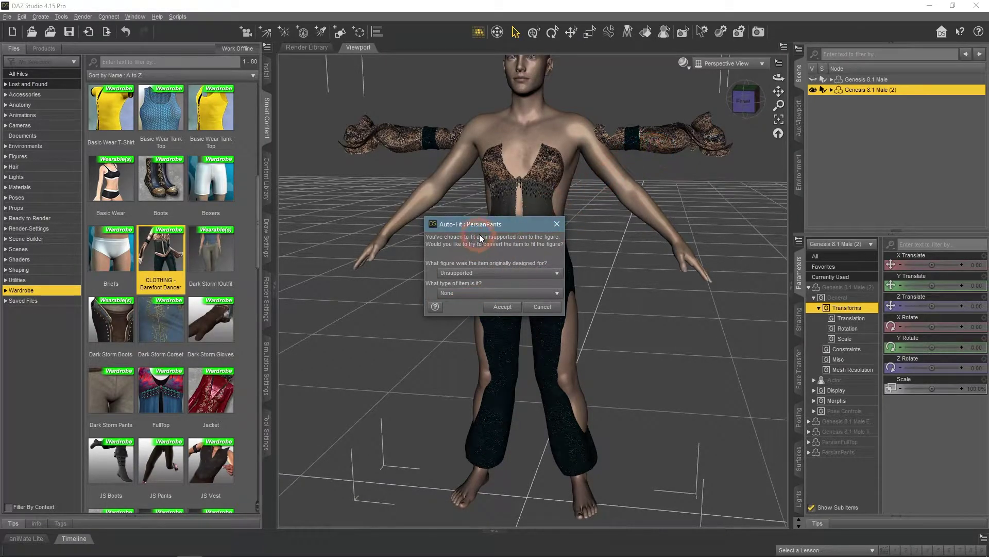
pyautogui.click(471, 276)
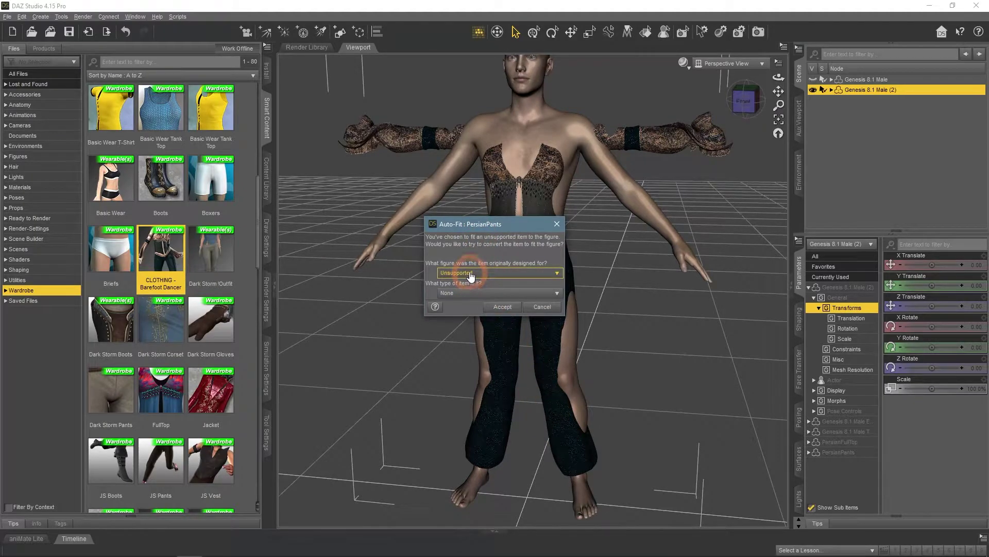
pyautogui.click(471, 275)
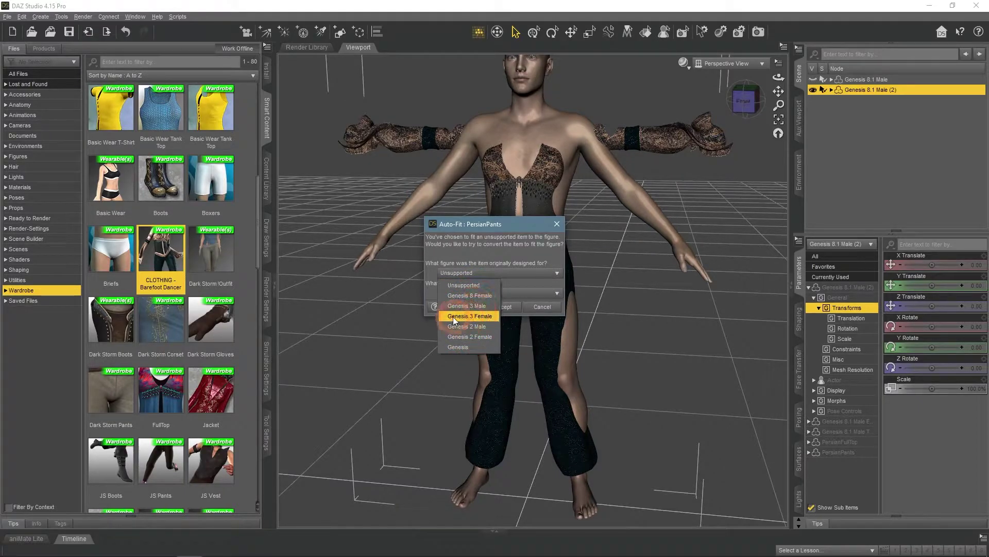
pyautogui.click(474, 316)
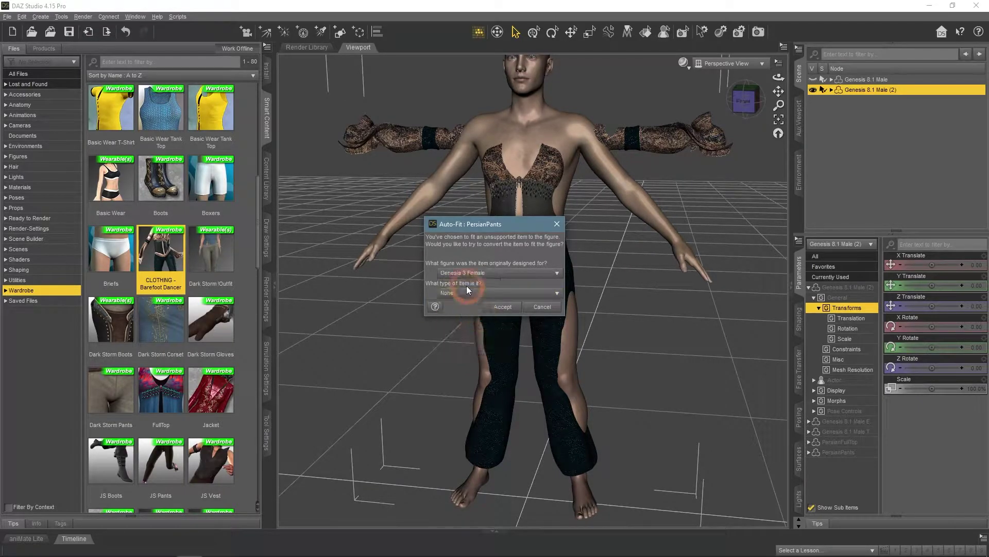
pyautogui.click(490, 305)
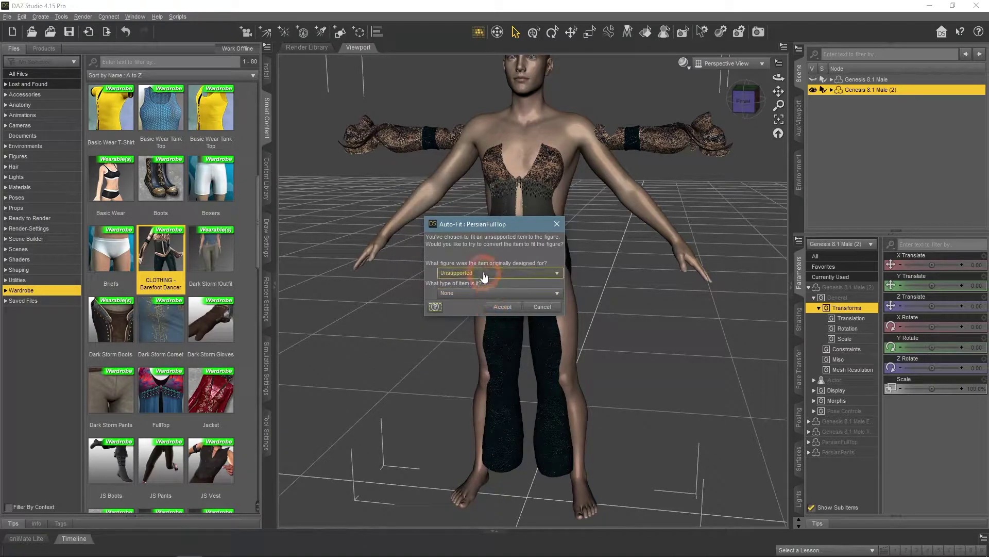
# Step: Auto-fit the top as Genesis 3 Female clothing and orbit to inspect the fit
pyautogui.click(479, 273)
pyautogui.click(485, 317)
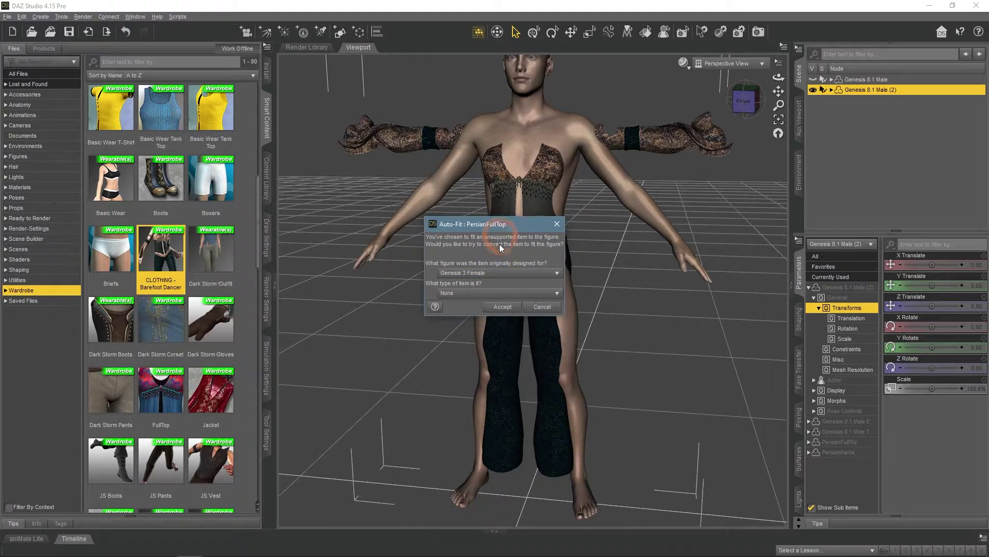
pyautogui.click(503, 308)
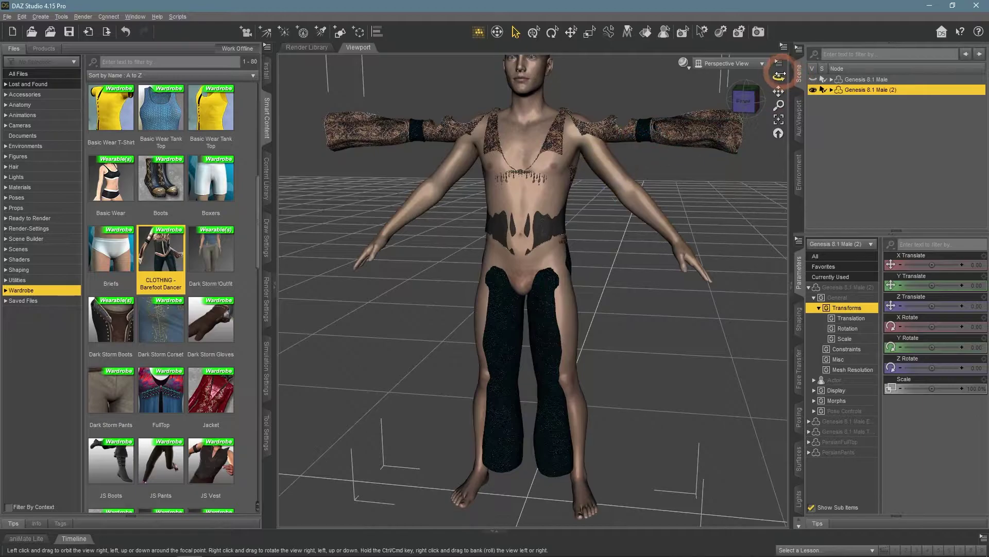
pyautogui.moveTo(779, 75)
pyautogui.mouseDown()
pyautogui.moveTo(765, 77)
pyautogui.moveTo(776, 76)
pyautogui.mouseUp()
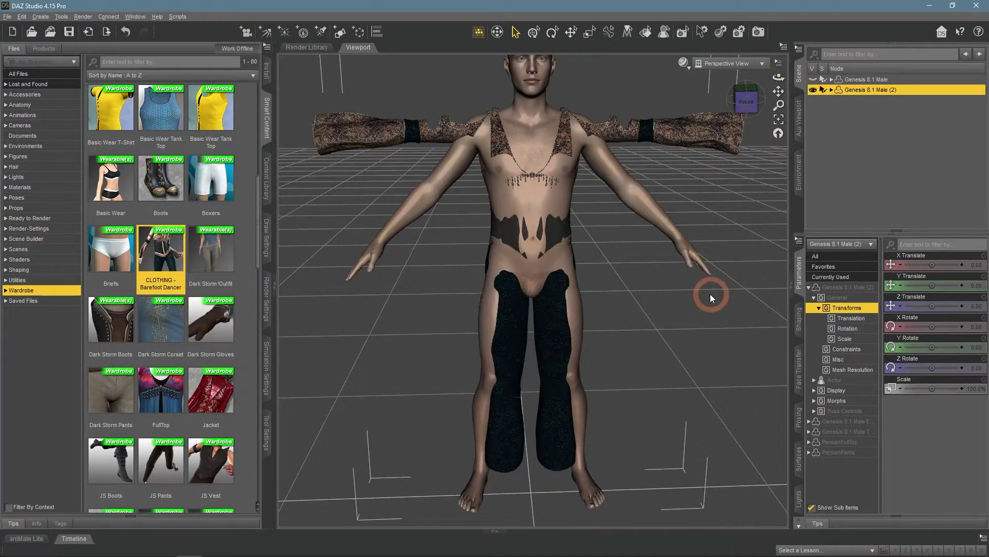
# Step: Undo and reload Barefoot Dancer, fitting the pants as Genesis 2 Female and accepting the top
pyautogui.hotkey('ctrl', 'z')
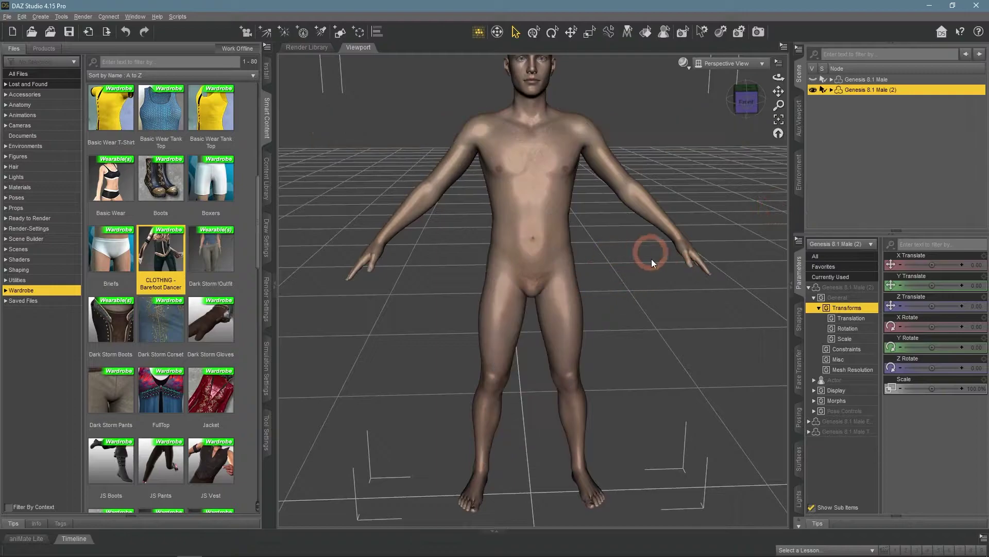
pyautogui.doubleClick(174, 262)
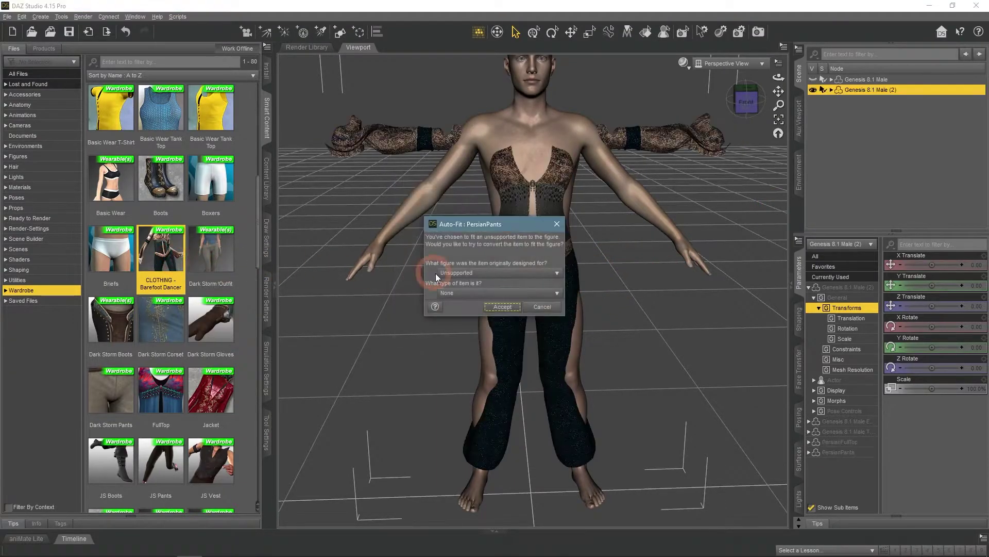
pyautogui.click(458, 273)
pyautogui.click(473, 336)
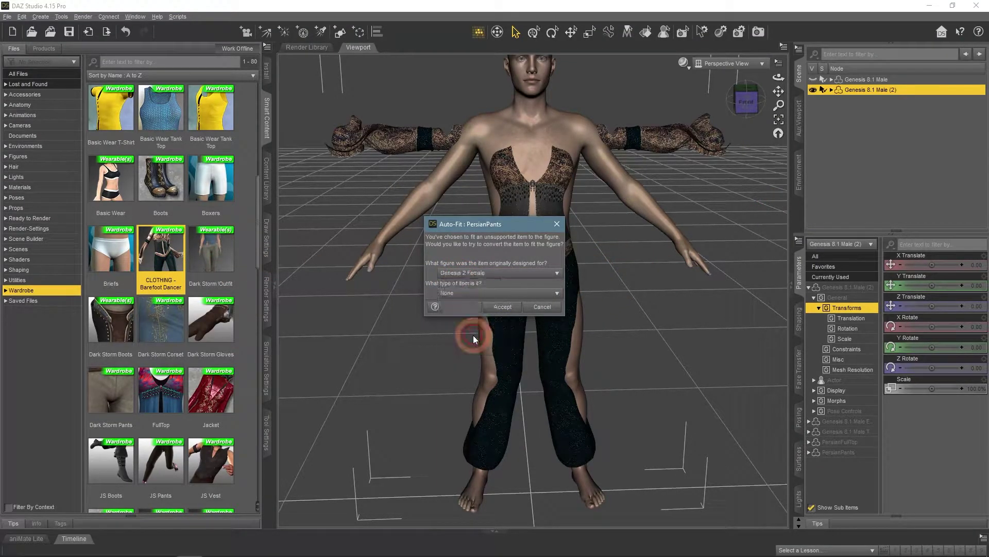
pyautogui.click(503, 307)
pyautogui.click(488, 273)
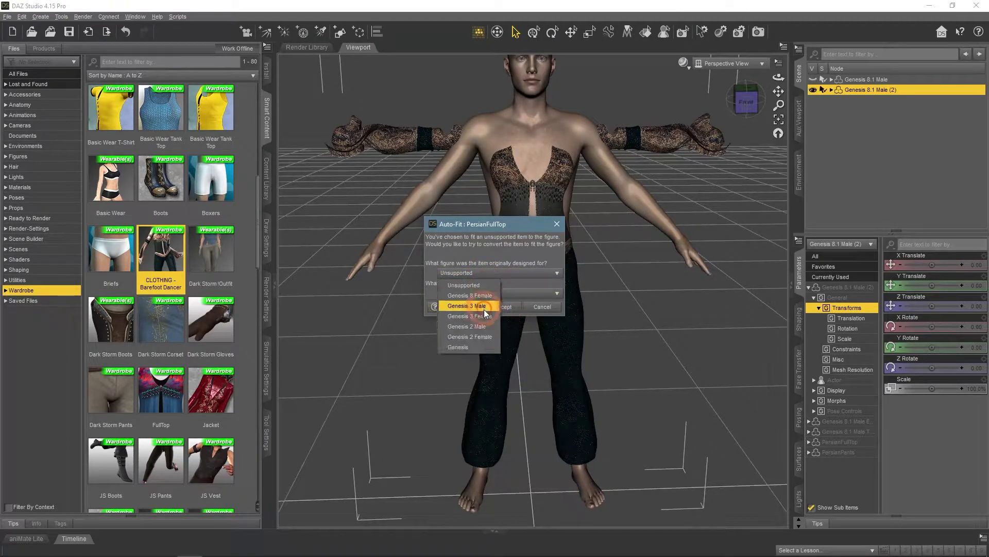
pyautogui.click(502, 307)
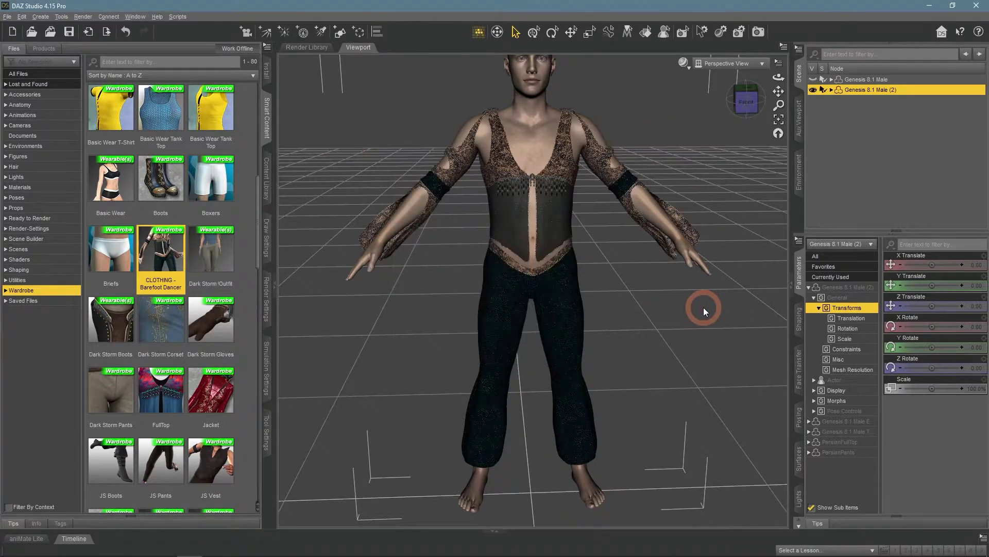
# Step: Inspect the refitted clothing from the side, front and three-quarter views
pyautogui.moveTo(778, 78); pyautogui.dragTo(776, 106)
pyautogui.click(748, 104)
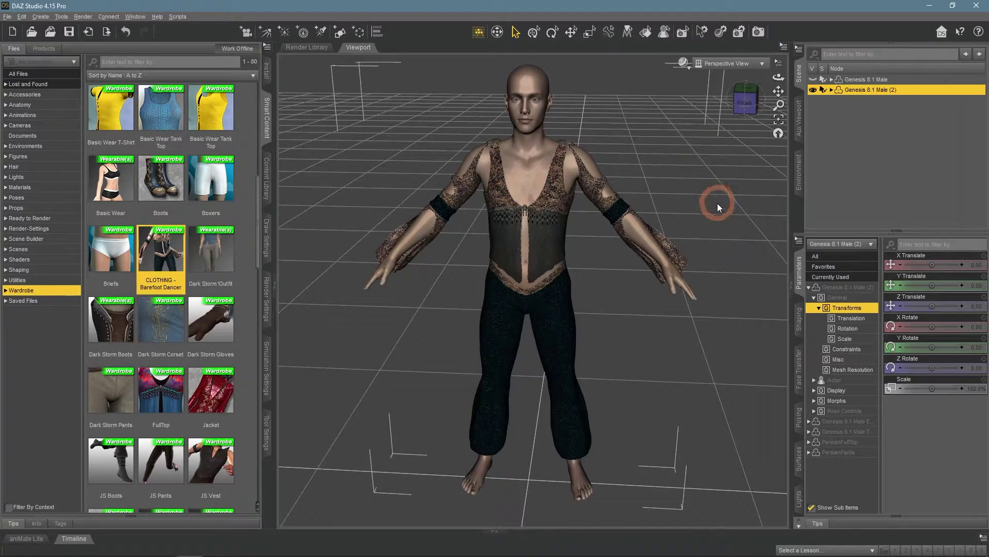
pyautogui.moveTo(778, 77); pyautogui.dragTo(779, 77)
# Step: Show context-filtered Poses and apply Base Pose Laying C to the figure
pyautogui.click(30, 198)
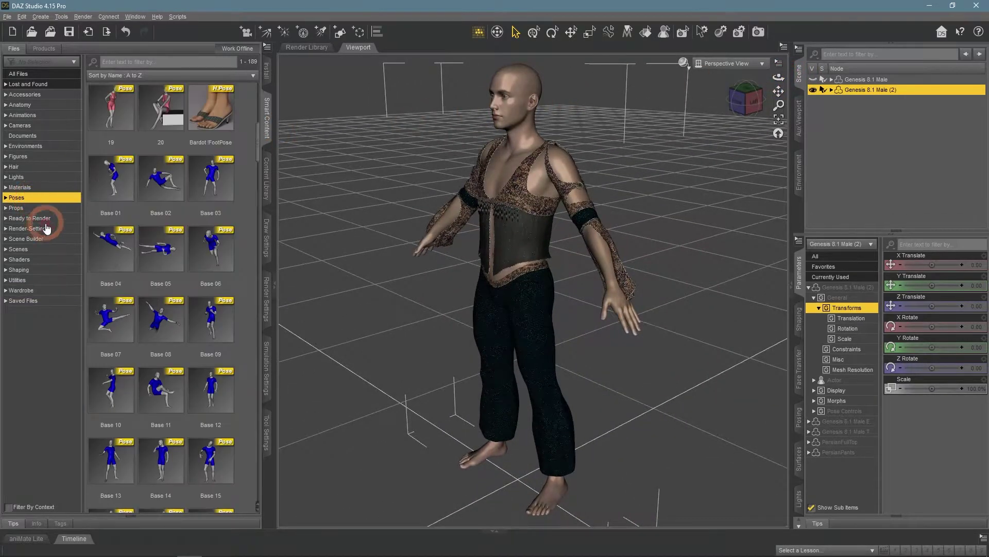
pyautogui.click(8, 507)
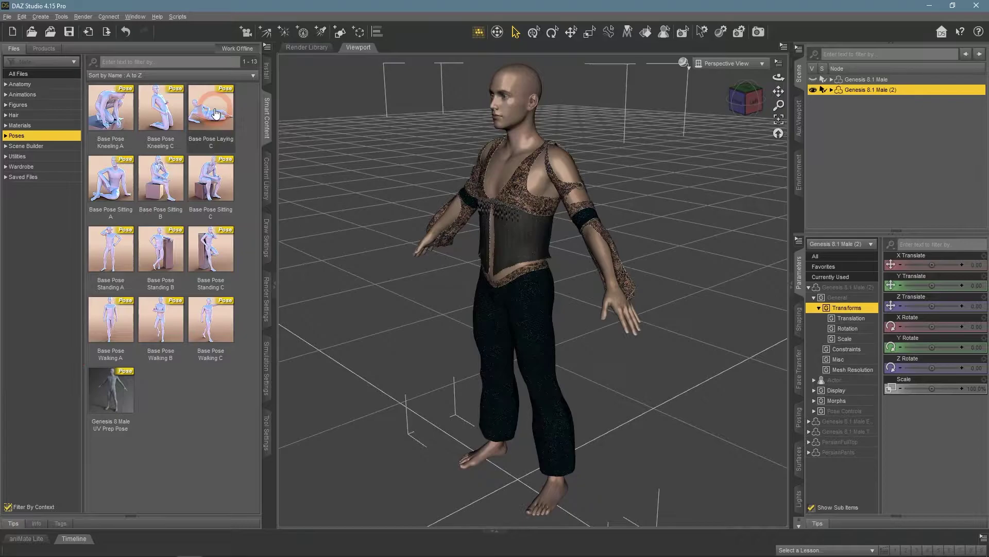
pyautogui.doubleClick(211, 110)
pyautogui.moveTo(775, 98); pyautogui.dragTo(876, 85)
pyautogui.moveTo(794, 75); pyautogui.dragTo(711, 103)
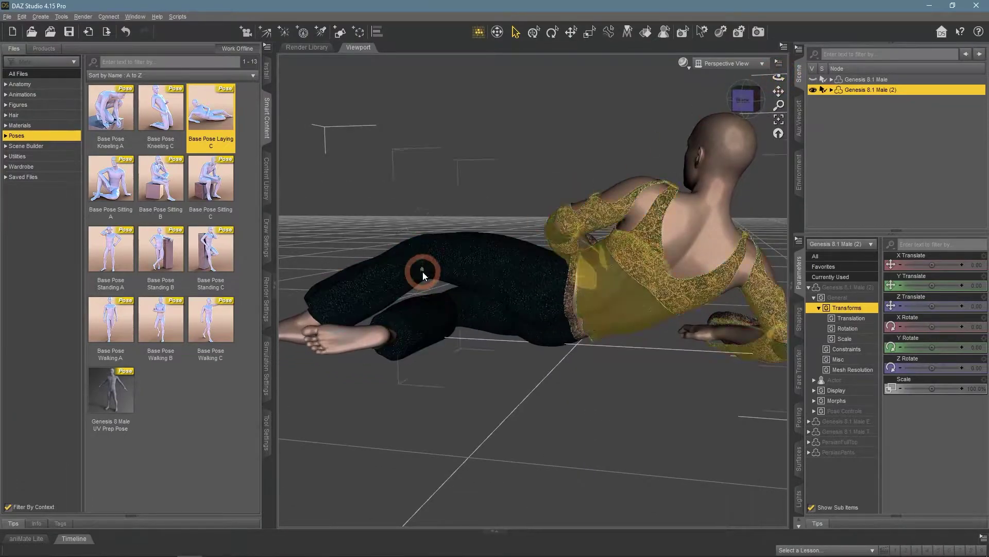
# Step: Try Walking C, Walking B and Standing A, then reapply Base Pose Laying C
pyautogui.doubleClick(214, 339)
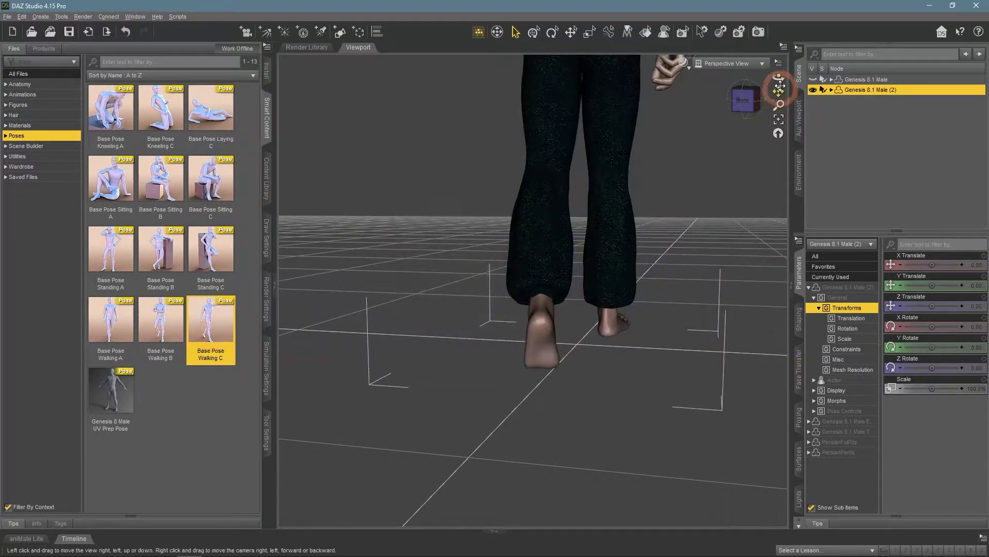
pyautogui.moveTo(778, 76); pyautogui.dragTo(779, 93)
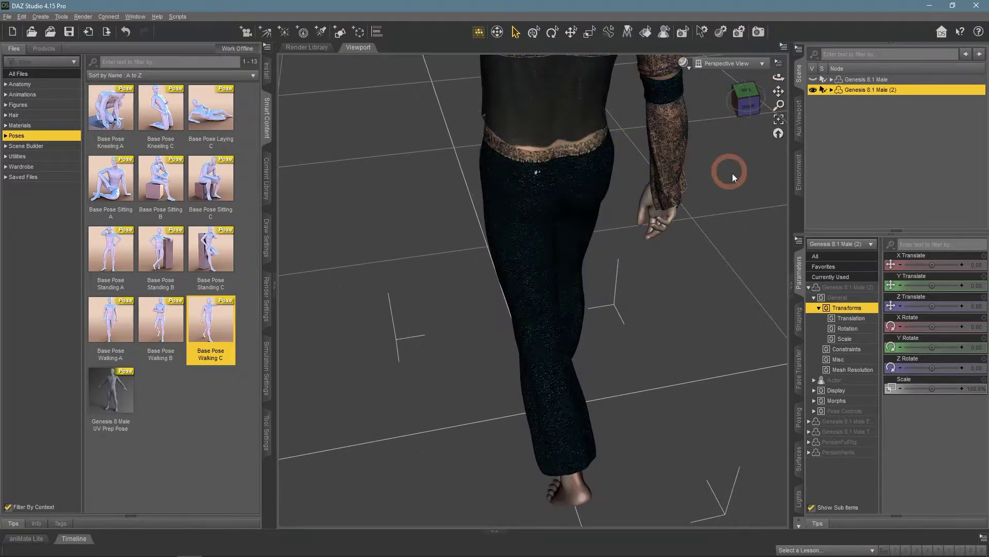
pyautogui.doubleClick(161, 322)
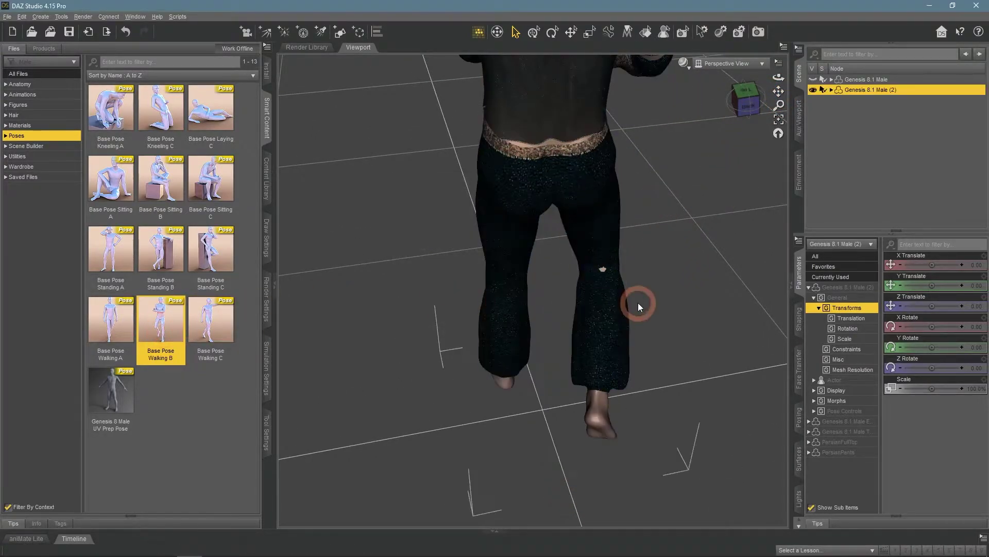
pyautogui.doubleClick(111, 250)
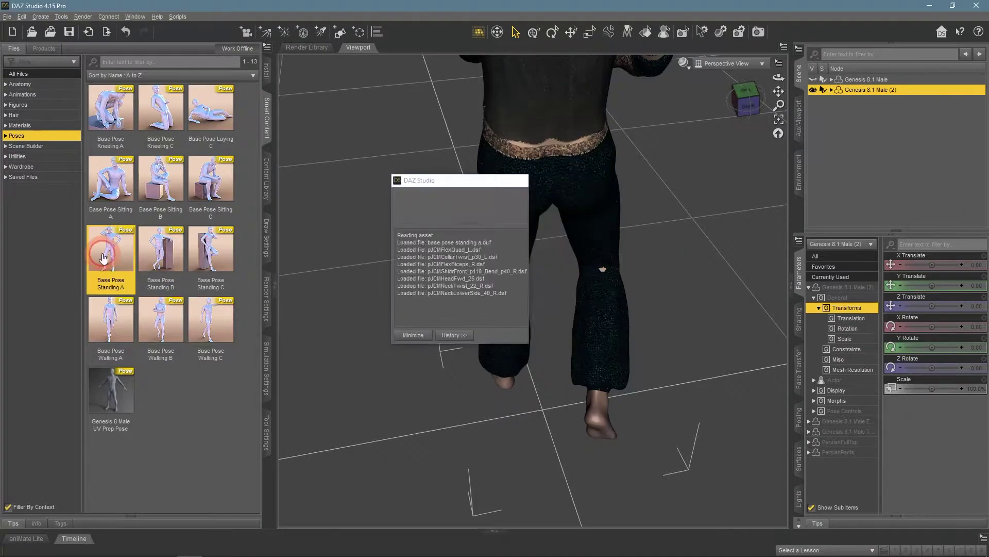
pyautogui.moveTo(778, 77)
pyautogui.mouseDown()
pyautogui.moveTo(788, 78)
pyautogui.moveTo(778, 74)
pyautogui.moveTo(775, 103)
pyautogui.moveTo(778, 91)
pyautogui.mouseUp()
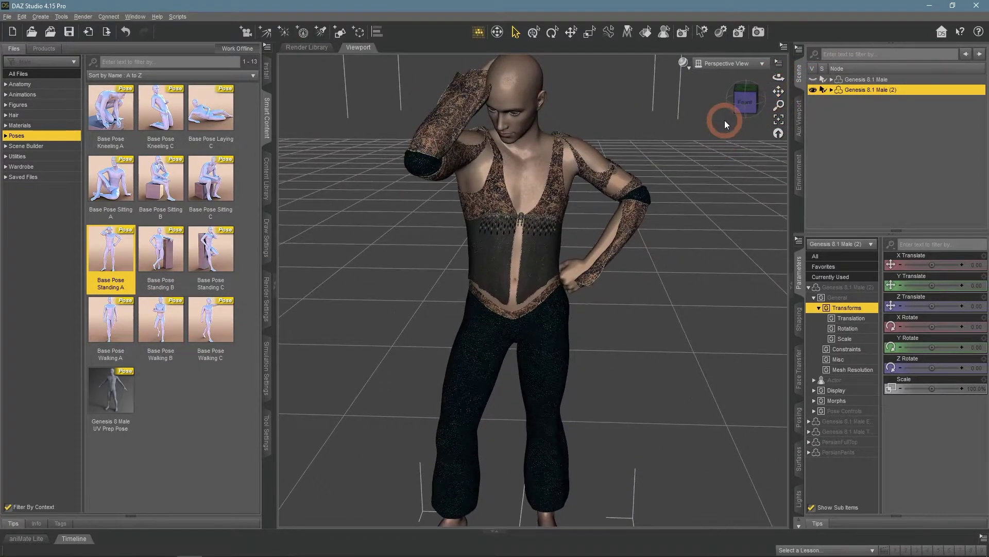
pyautogui.doubleClick(212, 111)
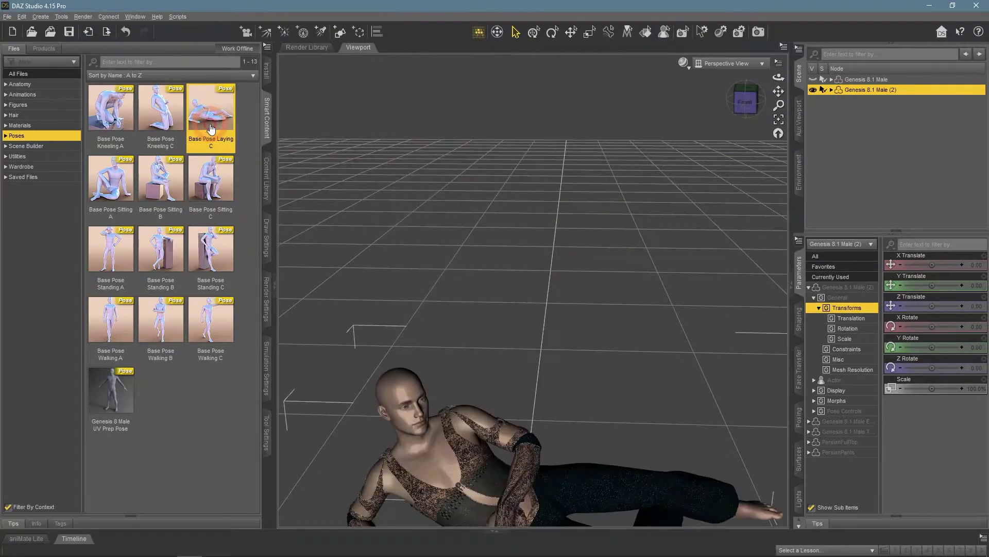
pyautogui.moveTo(778, 78); pyautogui.dragTo(564, 241)
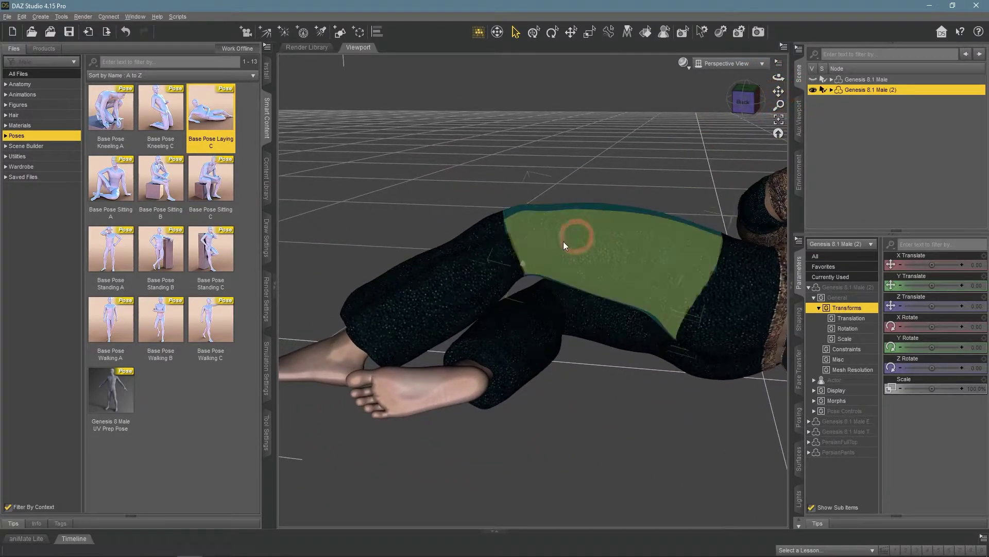
# Step: Select the lying figure's left thigh, then left shin, expanding Left Thigh Bend down to Left Shin
pyautogui.click(529, 261)
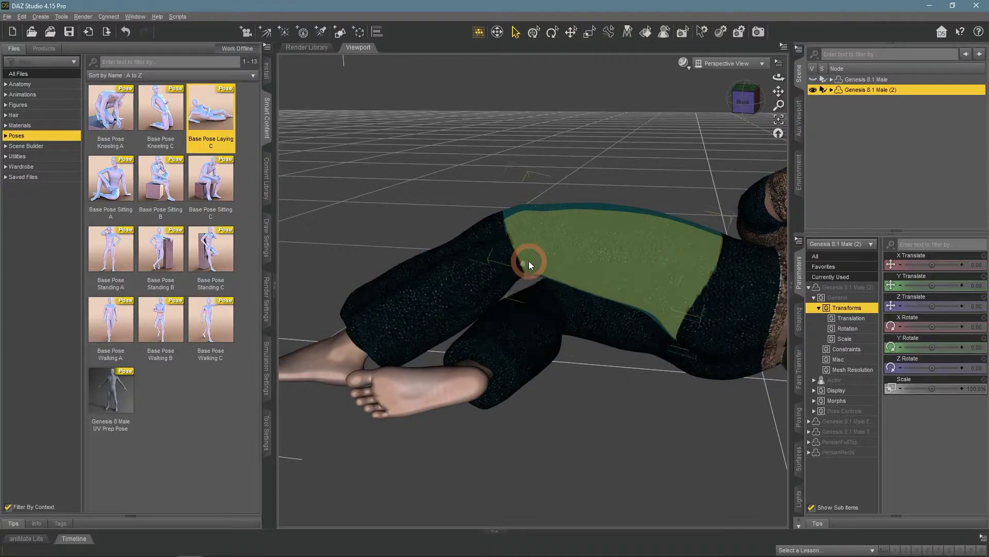
pyautogui.click(925, 132)
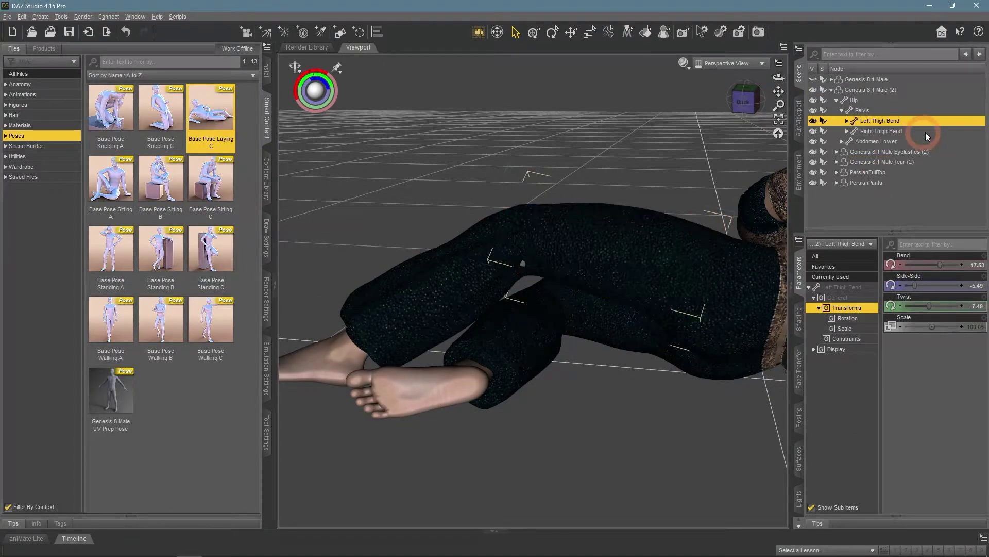
pyautogui.click(814, 122)
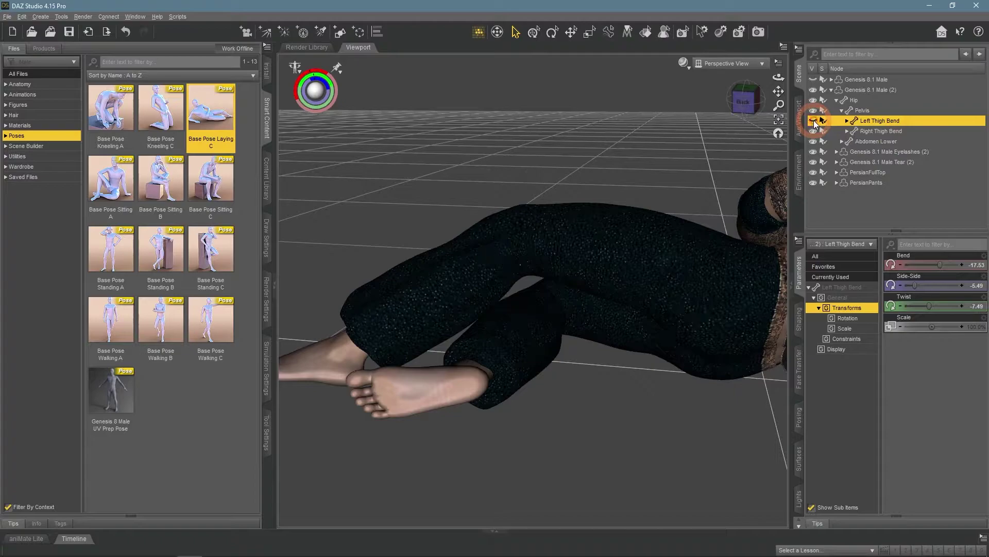
pyautogui.moveTo(779, 77); pyautogui.dragTo(779, 77)
pyautogui.click(462, 264)
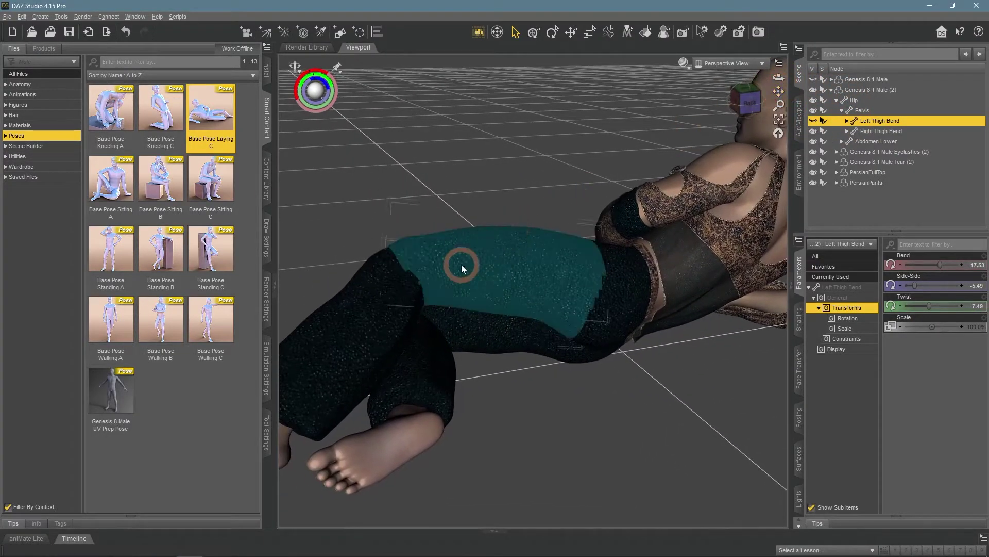
pyautogui.click(818, 123)
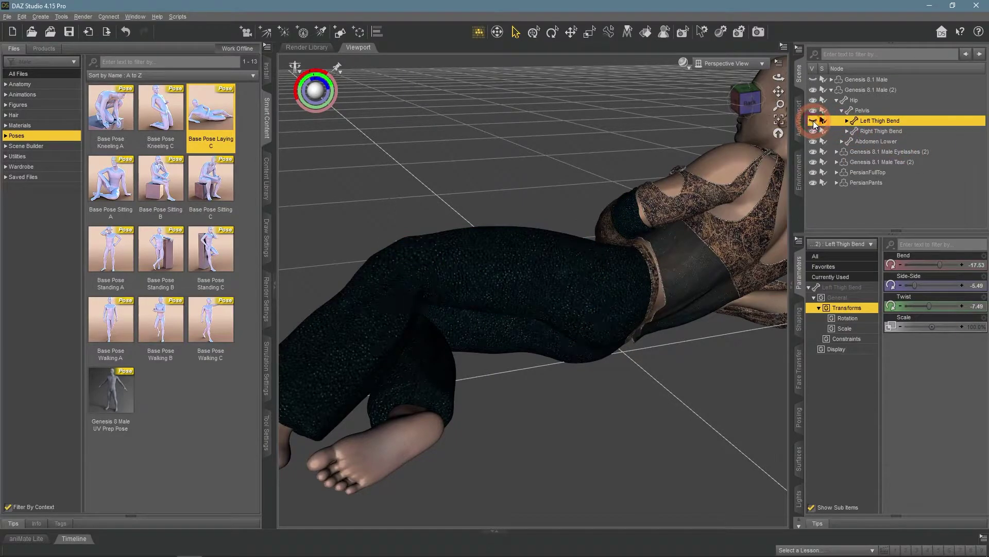
pyautogui.moveTo(779, 78)
pyautogui.mouseDown()
pyautogui.moveTo(762, 77)
pyautogui.moveTo(773, 83)
pyautogui.mouseUp()
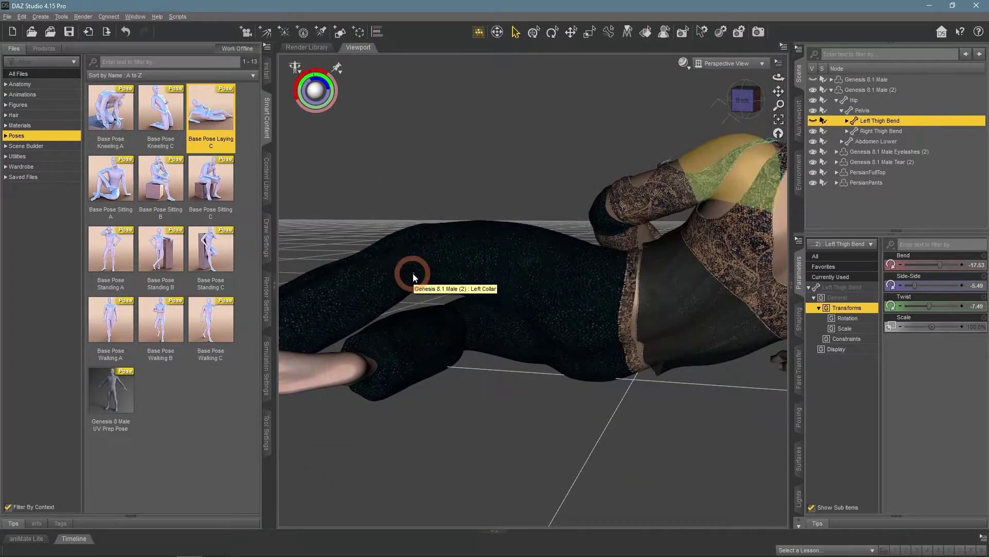
pyautogui.moveTo(778, 77)
pyautogui.mouseDown()
pyautogui.moveTo(752, 101)
pyautogui.moveTo(775, 73)
pyautogui.mouseUp()
pyautogui.click(566, 283)
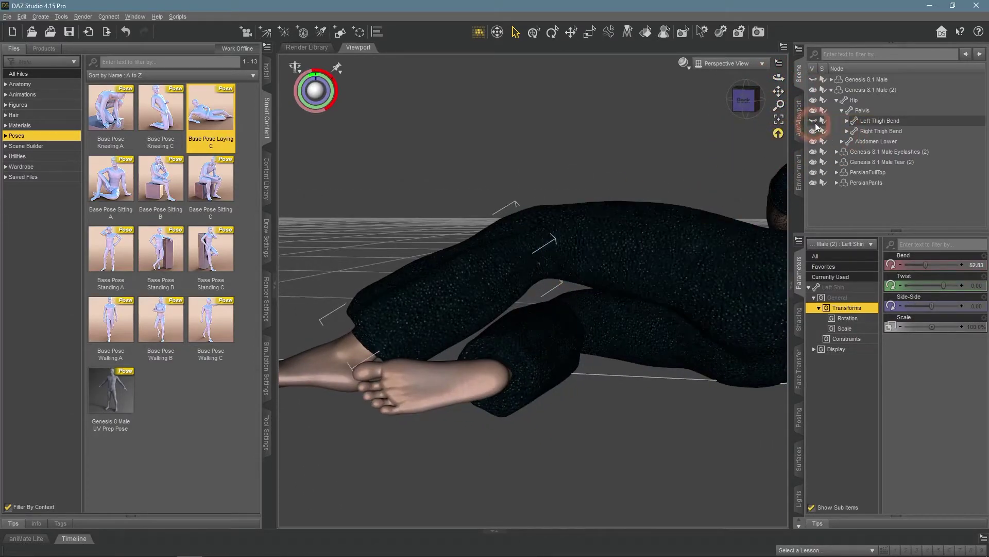
pyautogui.click(847, 120)
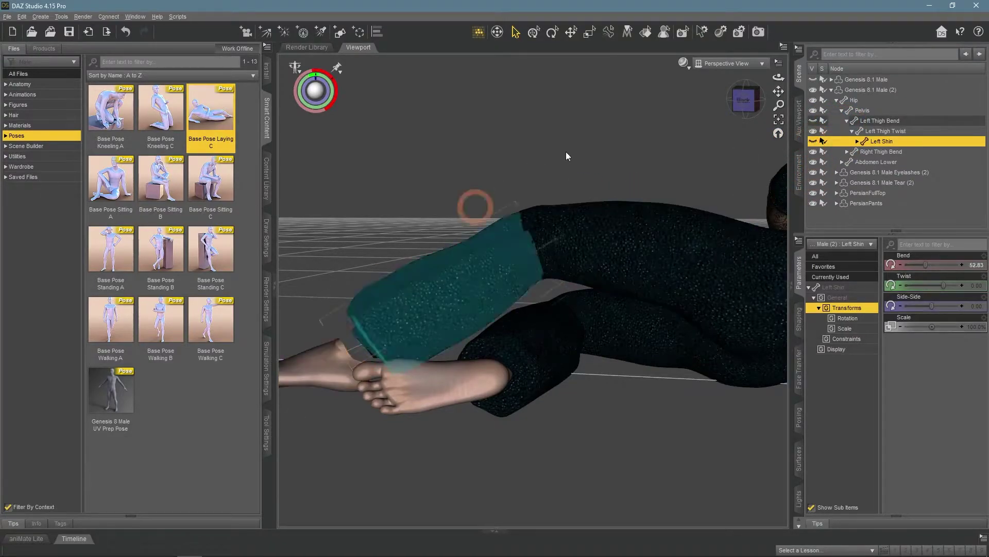
pyautogui.moveTo(778, 77); pyautogui.dragTo(778, 76)
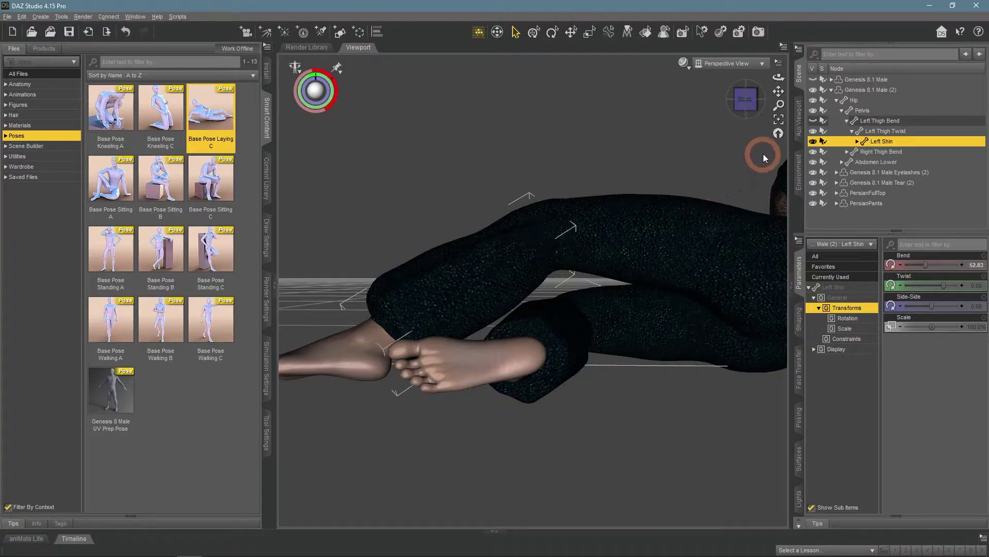
# Step: Select the PersianPants from the left thigh, undoing a trial scale change
pyautogui.click(812, 122)
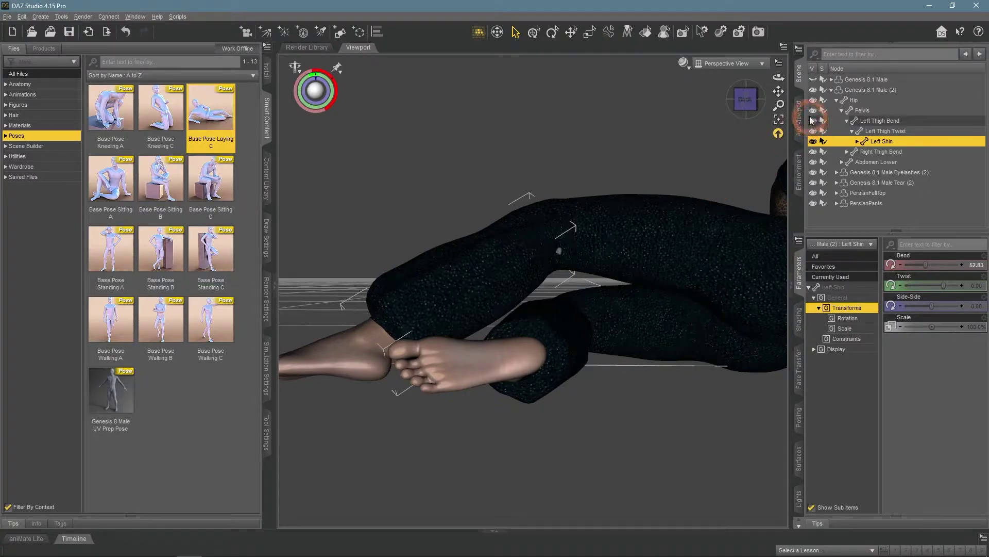
pyautogui.moveTo(778, 78); pyautogui.dragTo(774, 79)
pyautogui.click(528, 262)
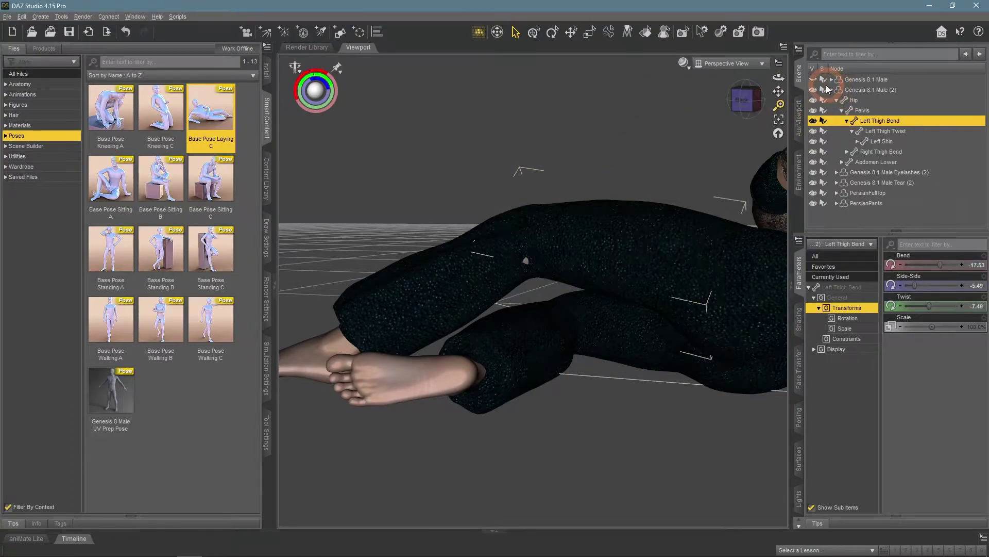
pyautogui.click(857, 204)
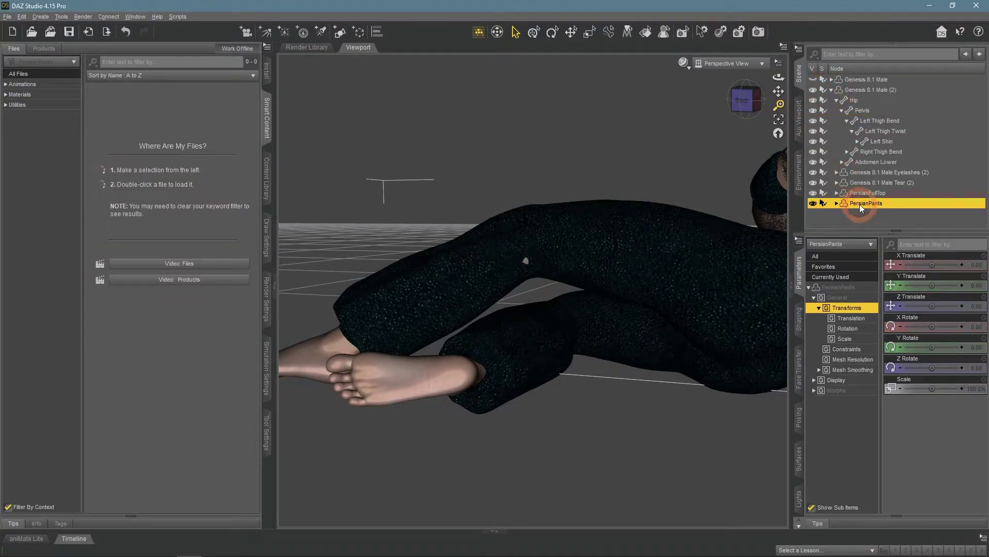
pyautogui.moveTo(933, 388); pyautogui.dragTo(932, 389)
pyautogui.hotkey('ctrl', 'z')
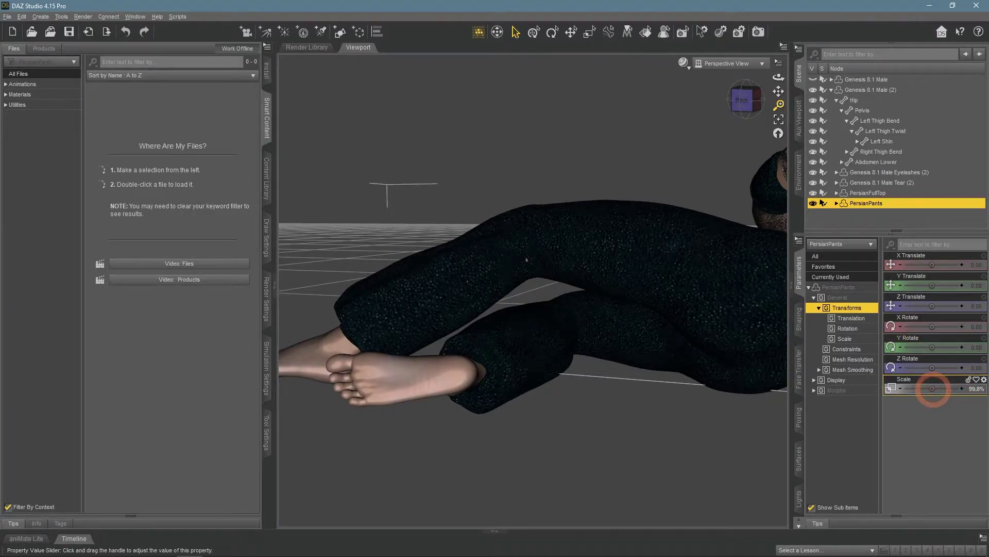
# Step: Set the PersianPants Scale to 99.7%, then 99.8%, and orbit to check the legs
pyautogui.doubleClick(971, 390)
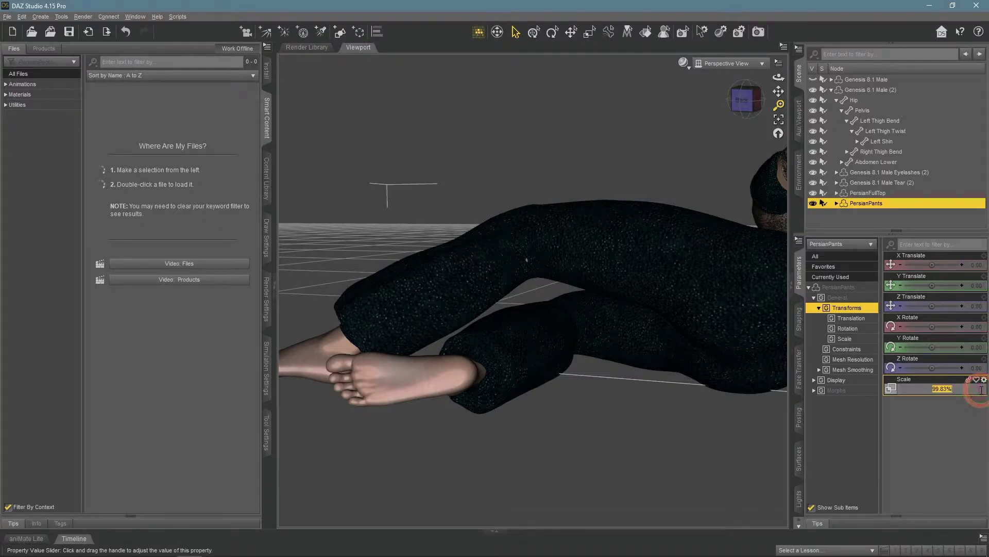
pyautogui.write('99.7')
pyautogui.press('Return')
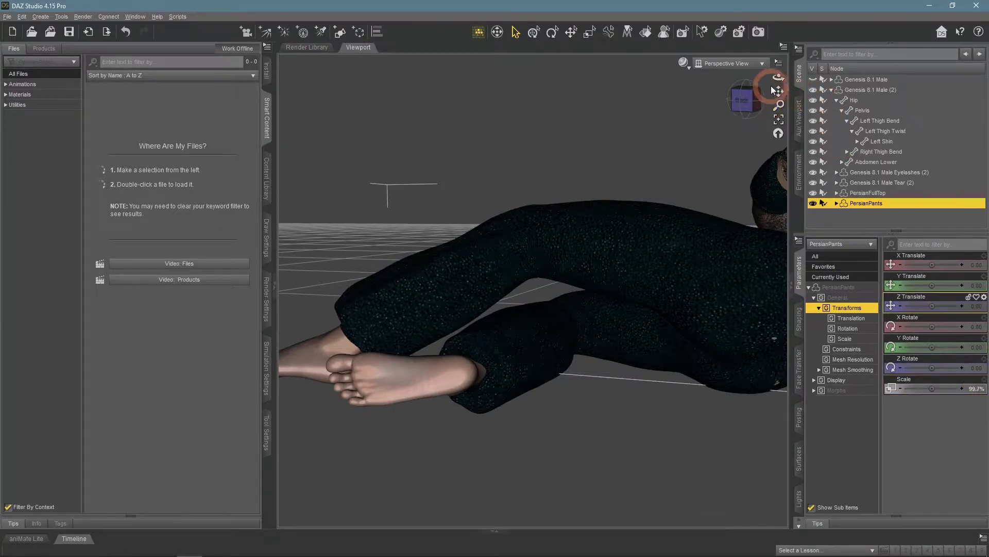
pyautogui.moveTo(779, 92); pyautogui.dragTo(570, 326)
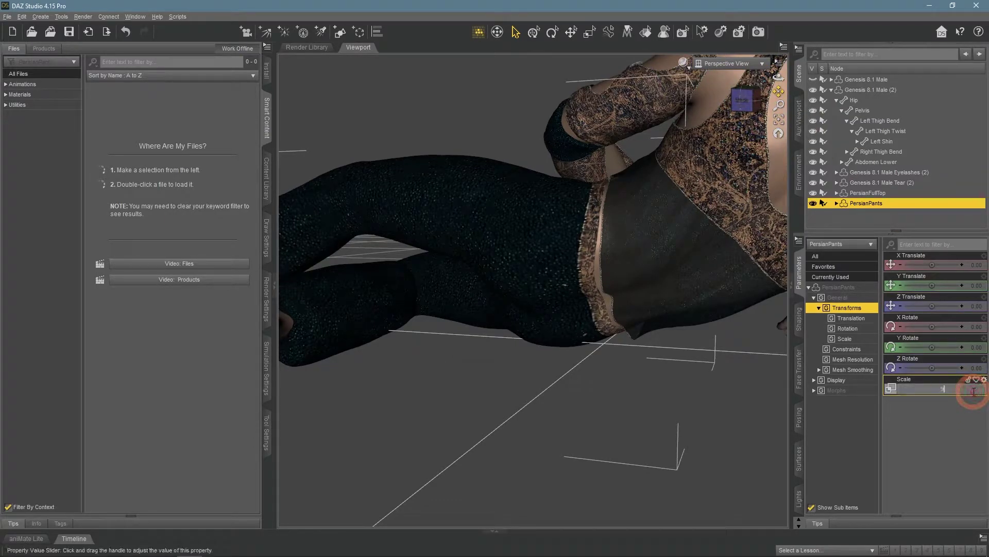
pyautogui.click(974, 396)
pyautogui.press('Return')
pyautogui.moveTo(779, 77); pyautogui.dragTo(673, 141)
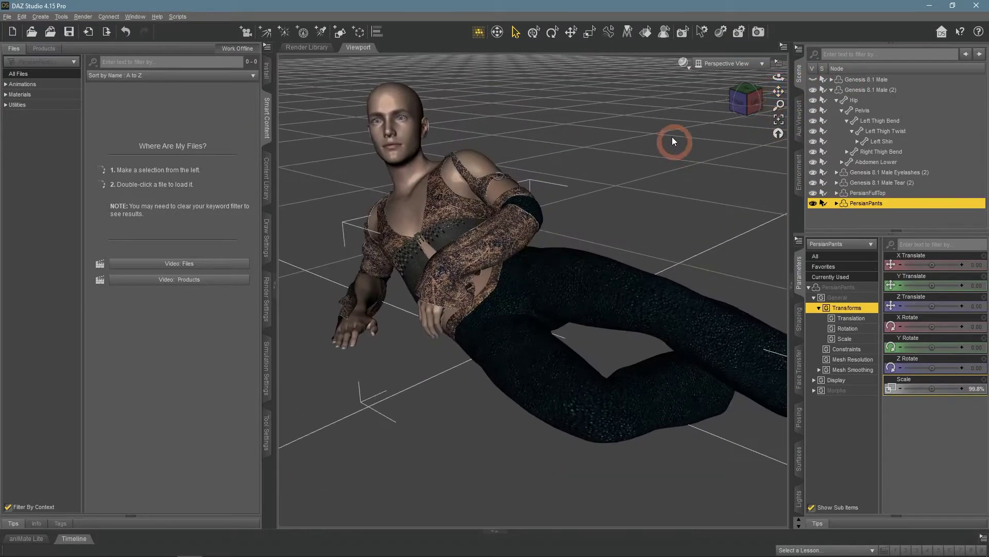
# Step: Select Genesis 8.1 Male (2) with all its child bones, briefly toggling its visibility
pyautogui.click(831, 91)
pyautogui.click(858, 93)
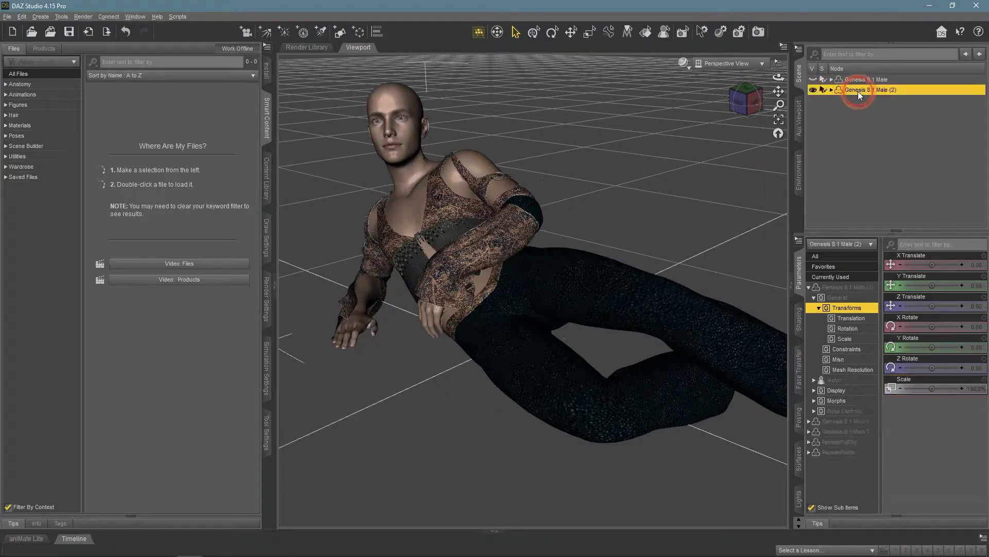
pyautogui.rightClick(858, 91)
pyautogui.moveTo(874, 97)
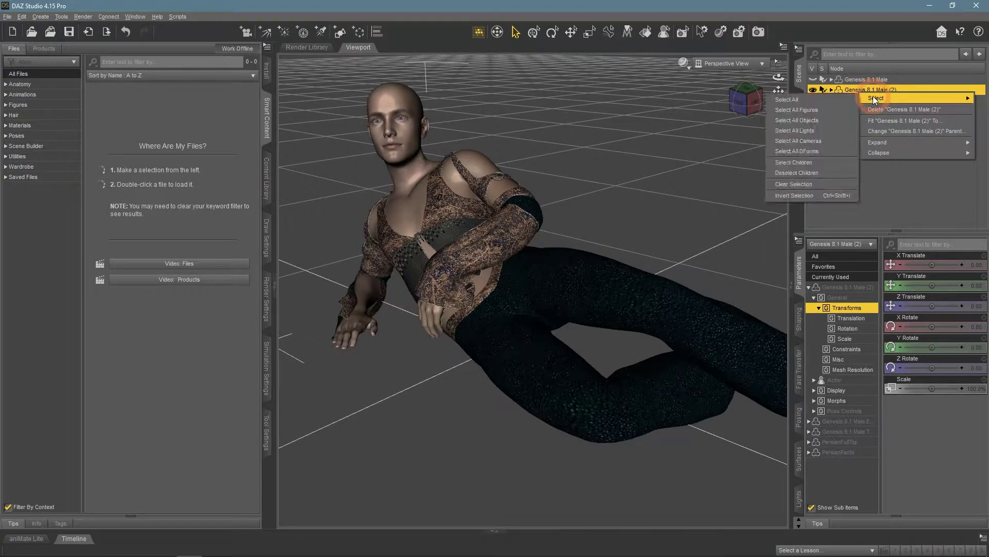
pyautogui.click(817, 162)
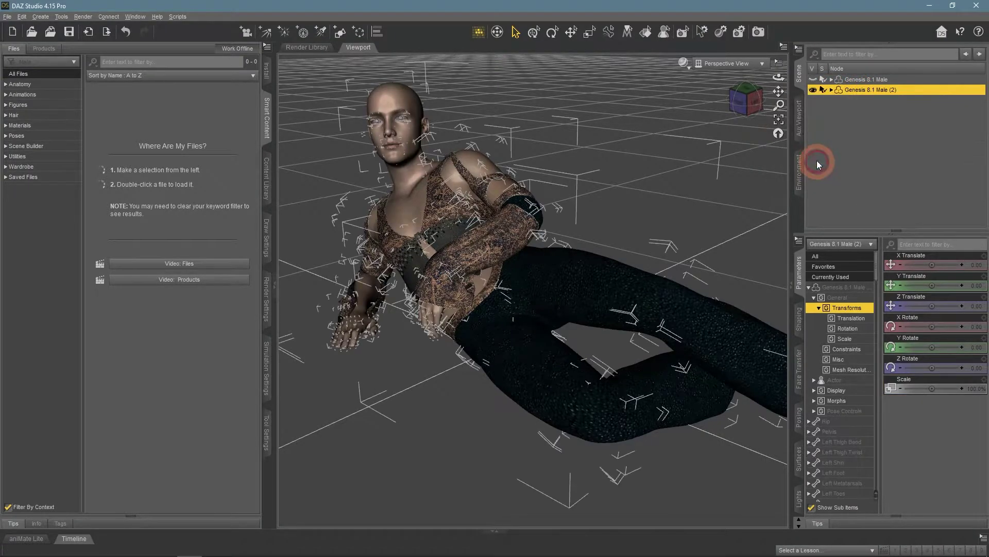
pyautogui.click(813, 91)
pyautogui.click(815, 91)
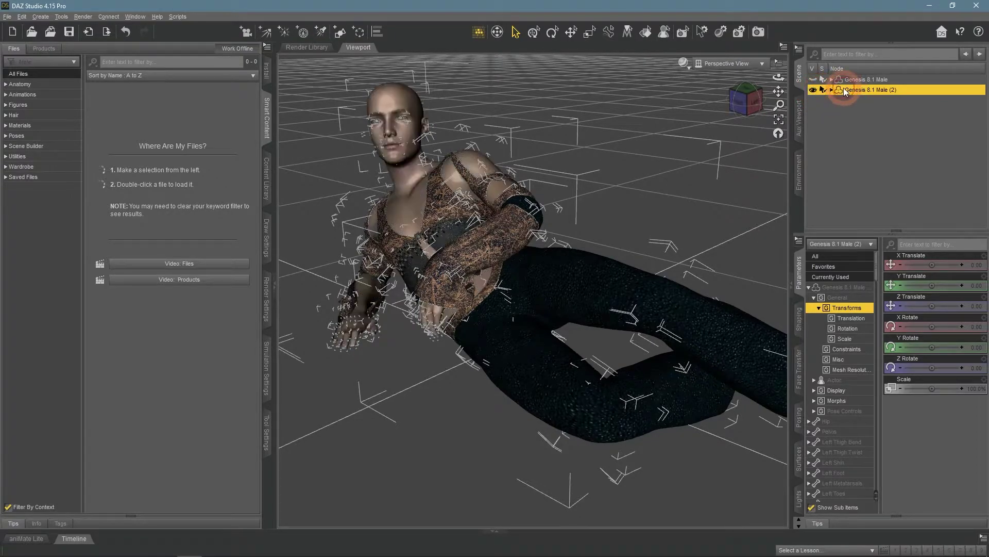
# Step: Delete Genesis 8.1 Male (2) and frame the remaining figure from the front
pyautogui.rightClick(843, 89)
pyautogui.click(868, 116)
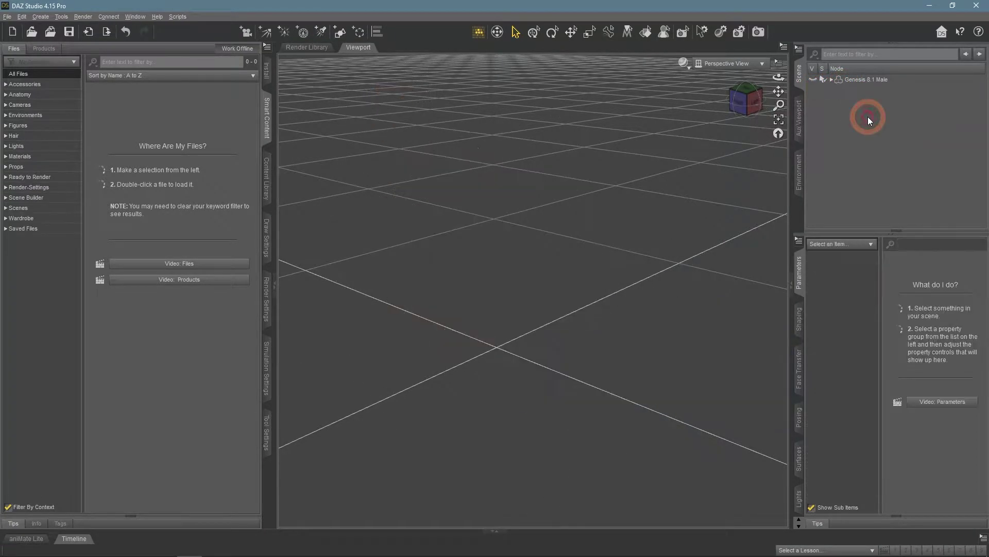
pyautogui.click(819, 80)
pyautogui.rightClick(847, 81)
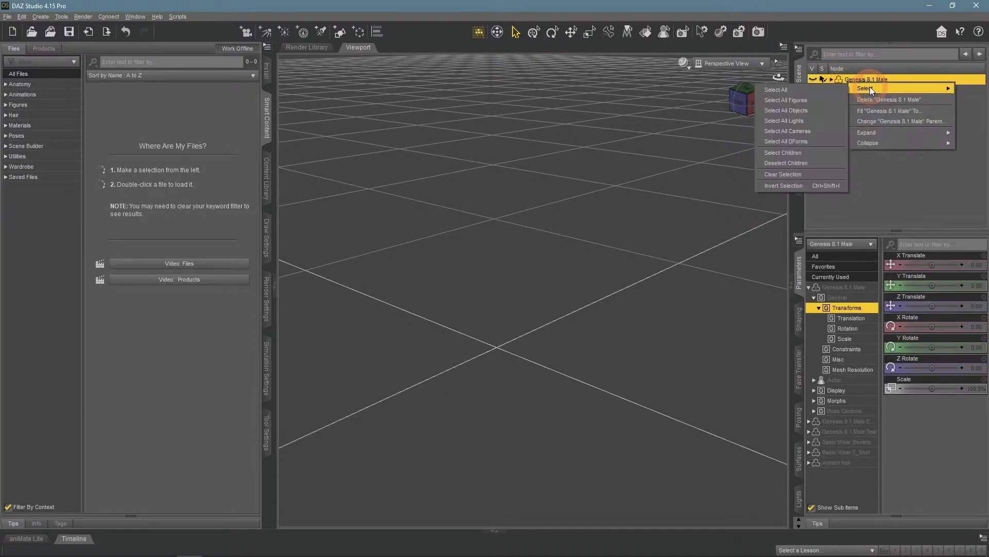
pyautogui.click(812, 79)
pyautogui.click(842, 127)
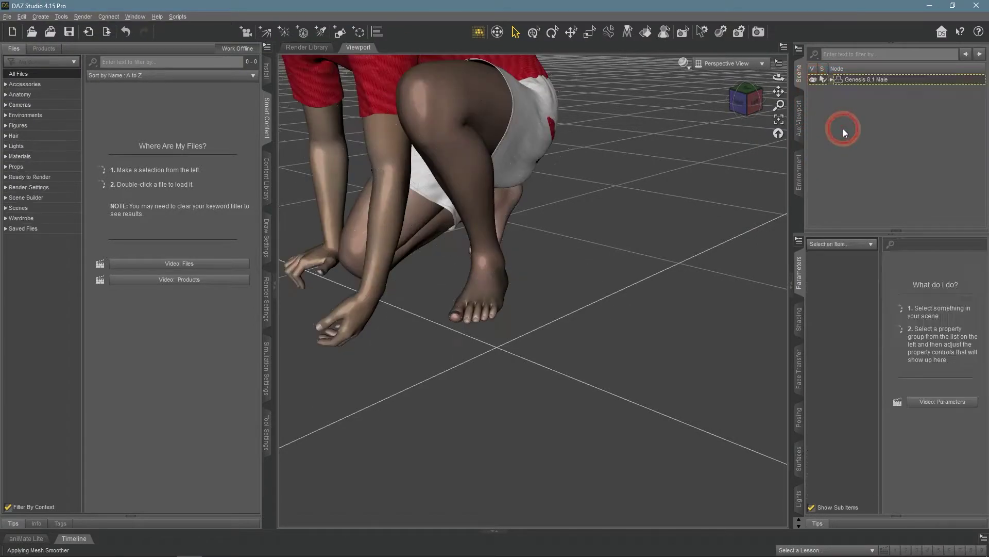
pyautogui.moveTo(779, 92)
pyautogui.mouseDown()
pyautogui.moveTo(794, 99)
pyautogui.moveTo(774, 76)
pyautogui.mouseUp()
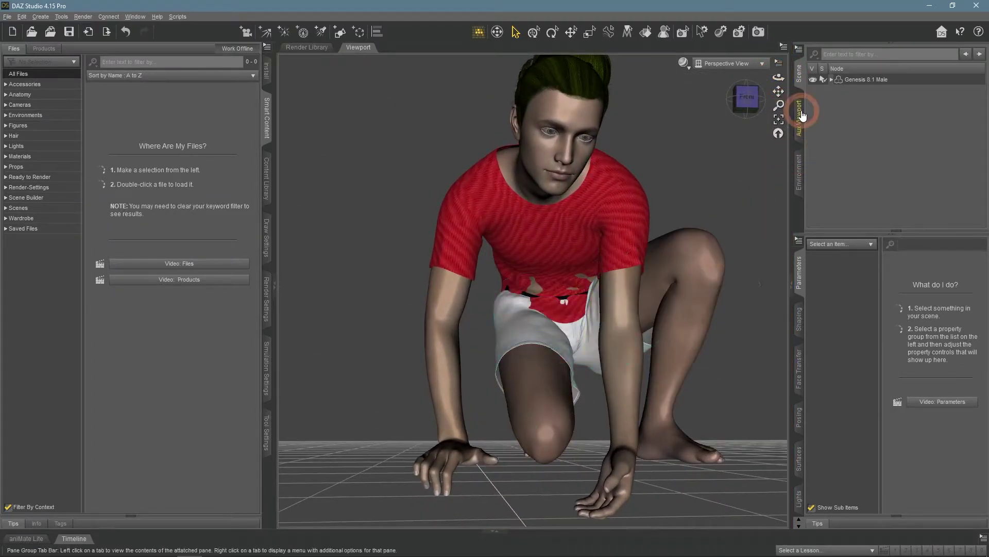
pyautogui.moveTo(773, 76); pyautogui.dragTo(776, 79)
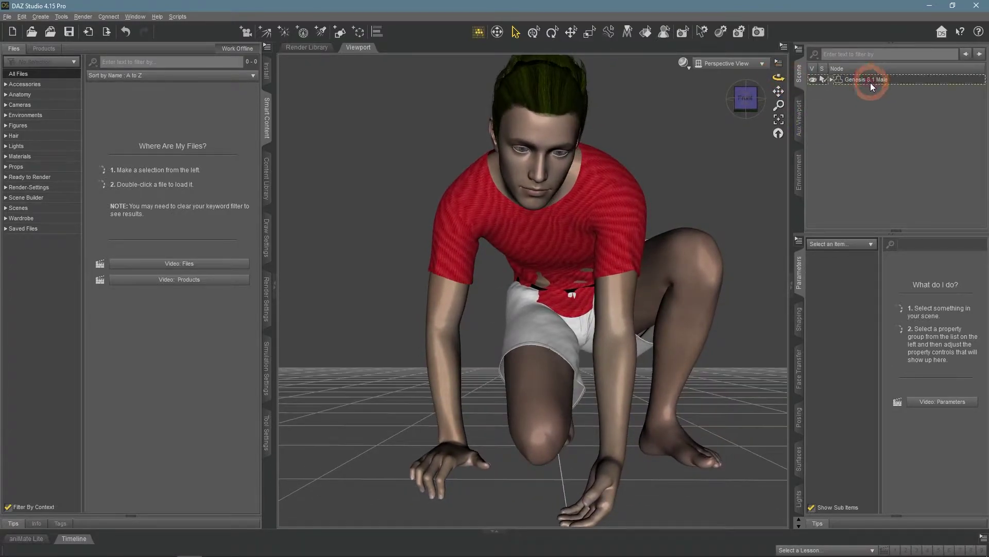
# Step: Select the Genesis 8.1 Male and look over the Basic Wear Boxers in Wardrobe
pyautogui.click(867, 80)
pyautogui.click(36, 166)
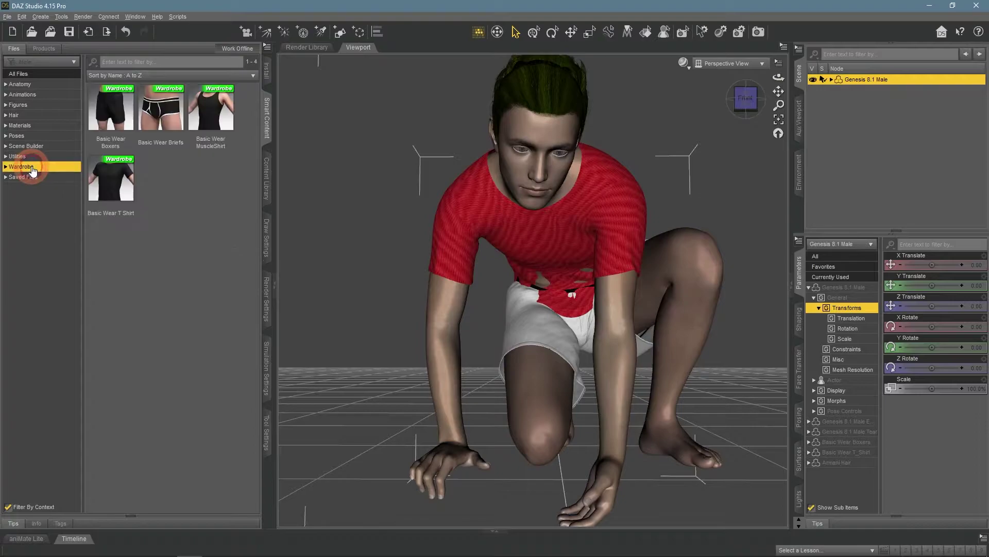
pyautogui.click(116, 116)
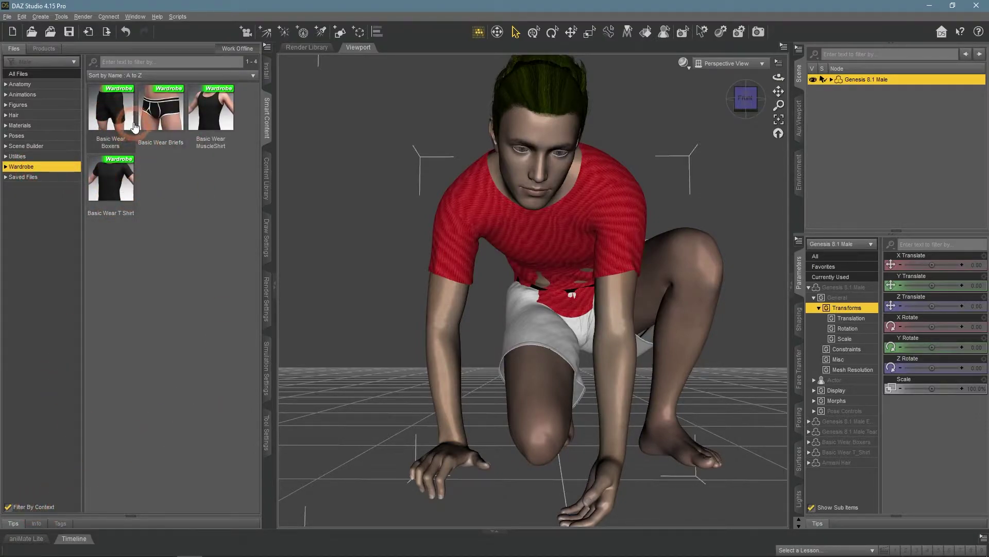
pyautogui.click(176, 206)
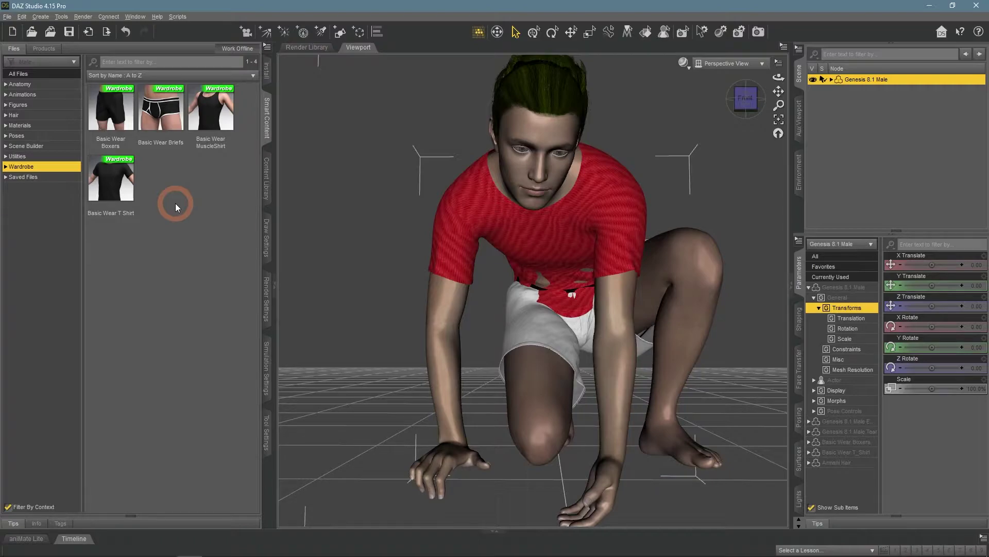
# Step: Try Sitting A and Walking C, then apply Base Pose Kneeling A and move in on the torso
pyautogui.click(37, 139)
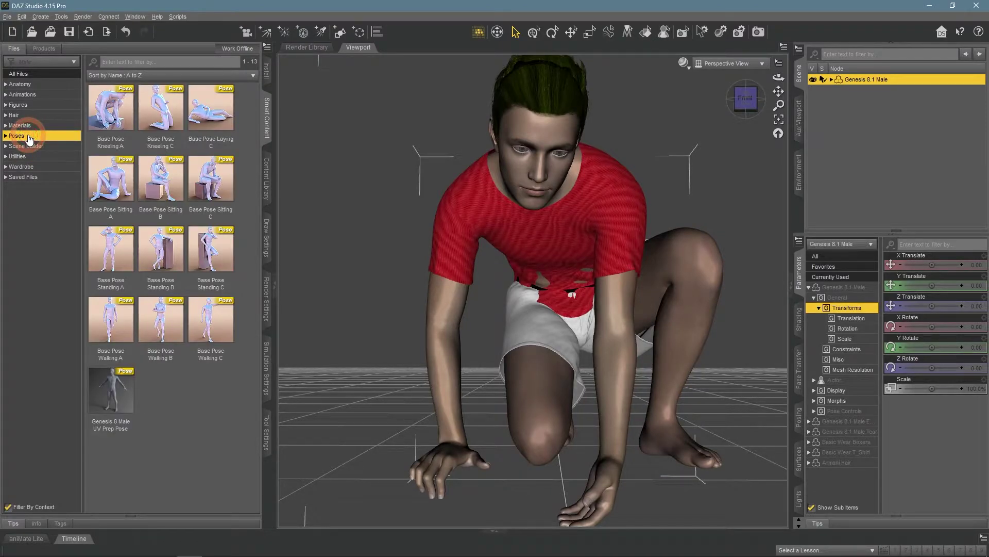
pyautogui.doubleClick(110, 178)
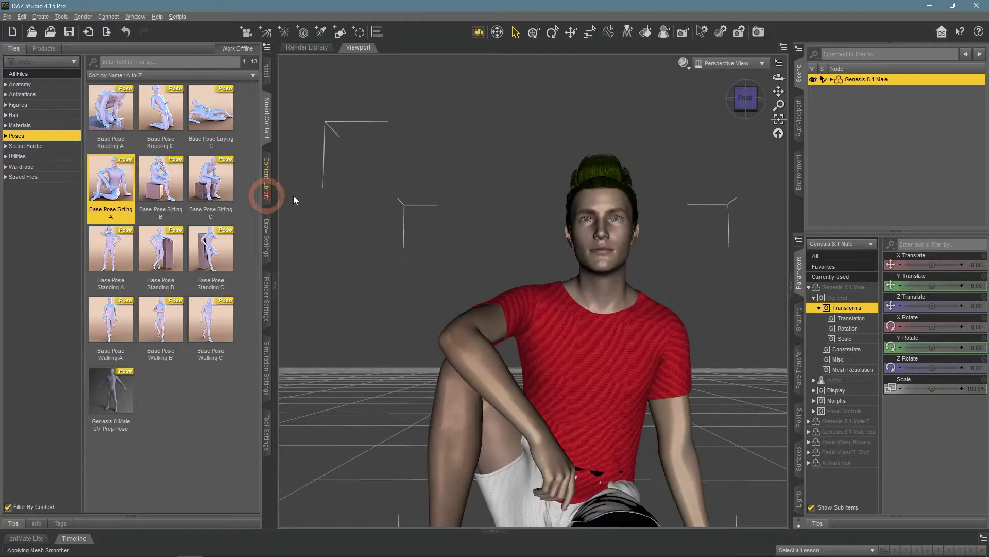
pyautogui.moveTo(779, 77)
pyautogui.mouseDown()
pyautogui.moveTo(789, 79)
pyautogui.moveTo(779, 77)
pyautogui.moveTo(778, 60)
pyautogui.moveTo(779, 76)
pyautogui.mouseUp()
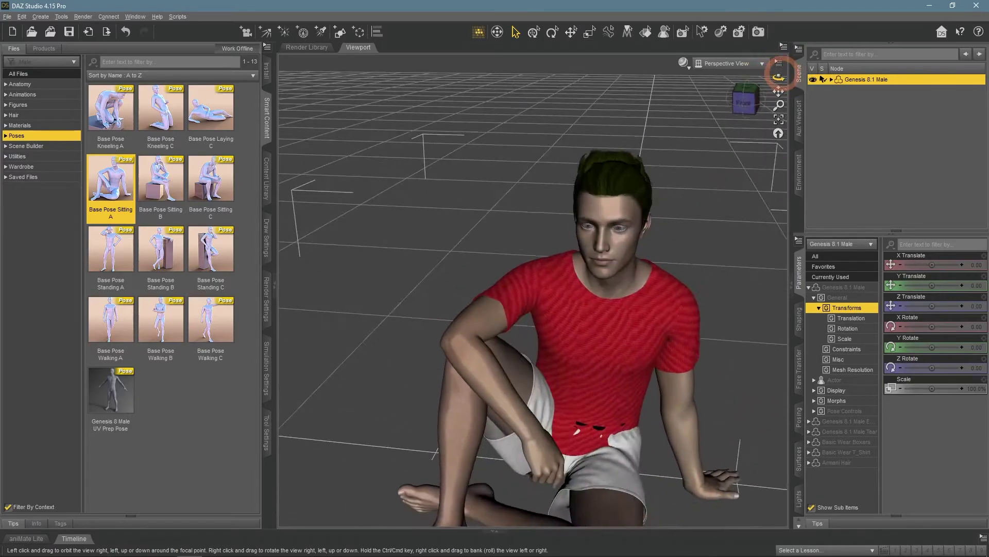
pyautogui.doubleClick(212, 325)
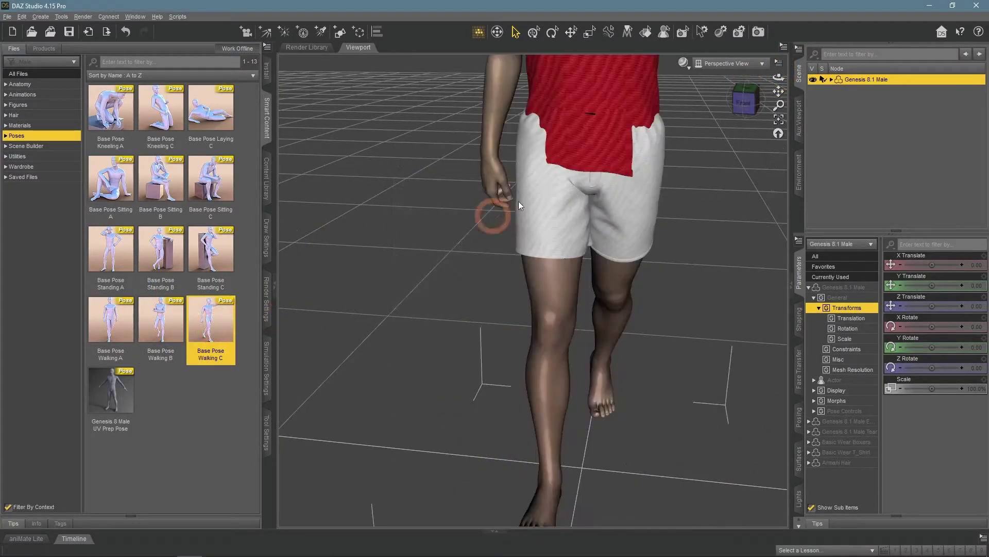
pyautogui.click(712, 136)
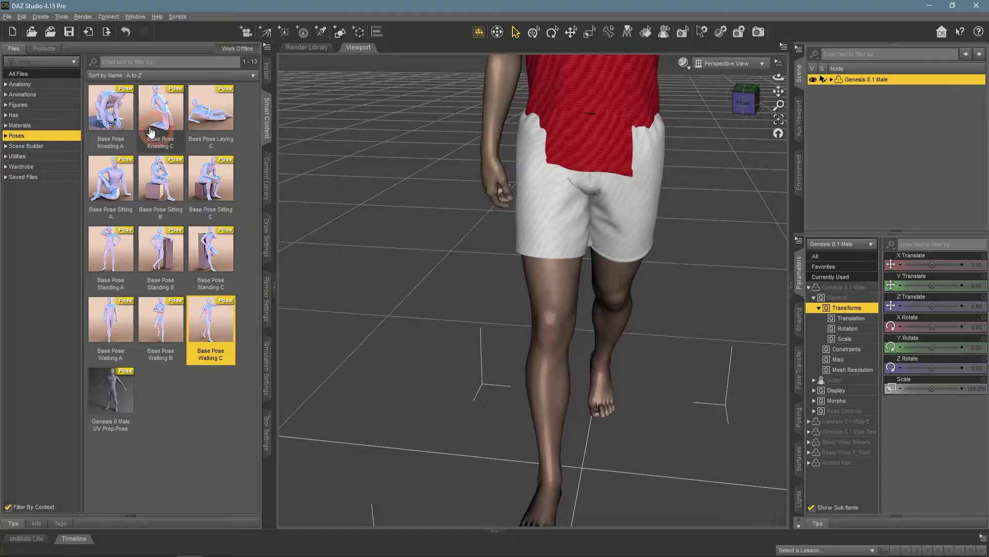
pyautogui.doubleClick(111, 109)
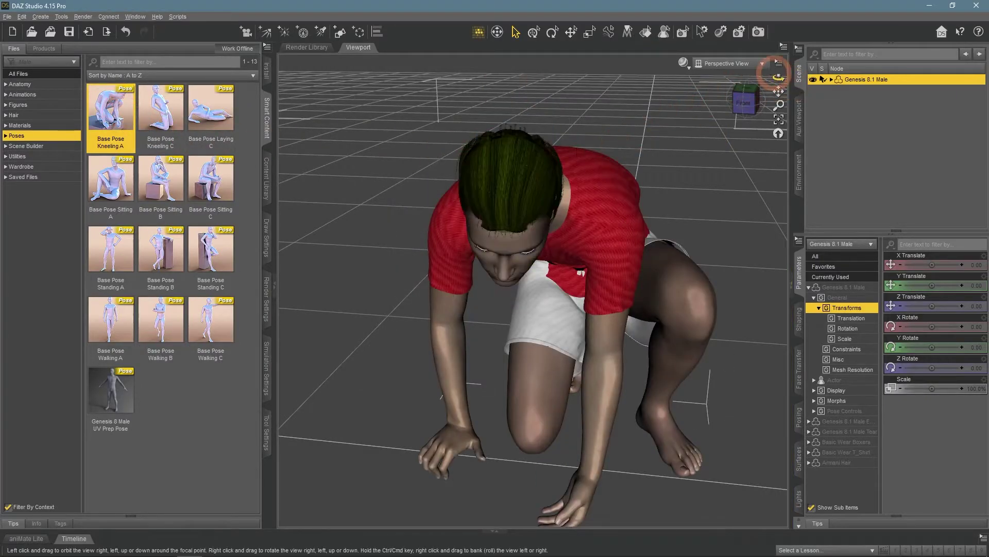
pyautogui.moveTo(776, 74); pyautogui.dragTo(775, 74)
pyautogui.moveTo(776, 89); pyautogui.dragTo(760, 226, button='right')
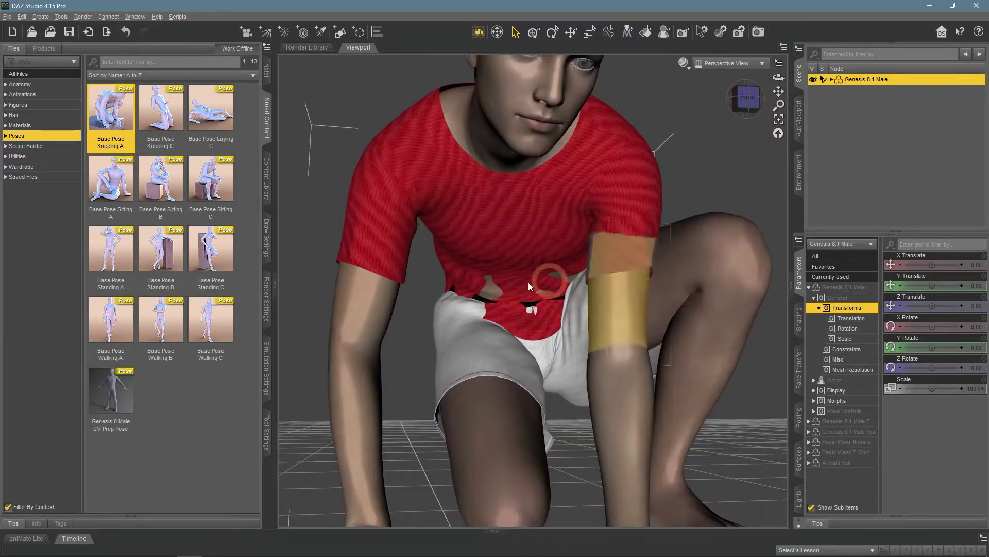
# Step: Inspect Abdomen Upper and Abdomen Lower at the waist, then select Basic Wear T_Shirt
pyautogui.click(488, 280)
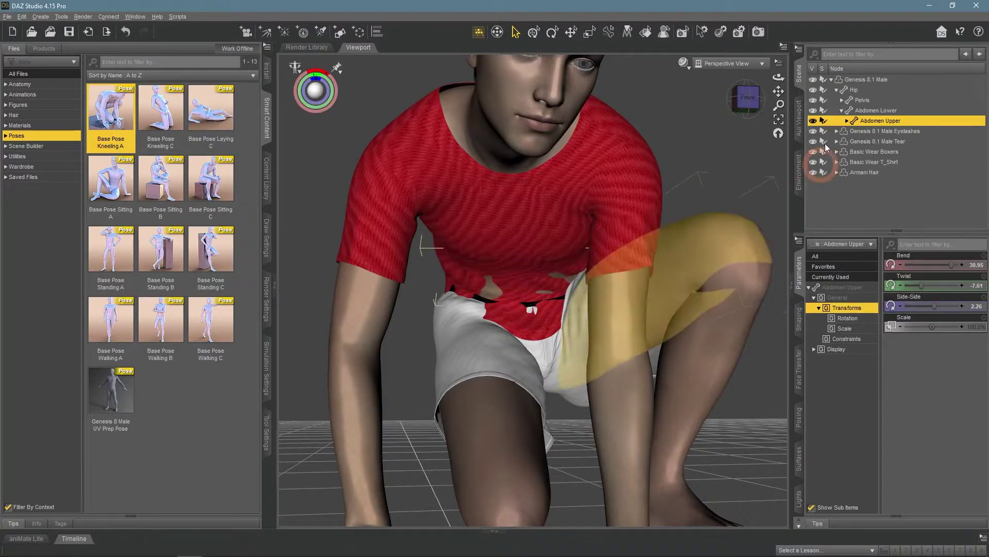
pyautogui.click(814, 121)
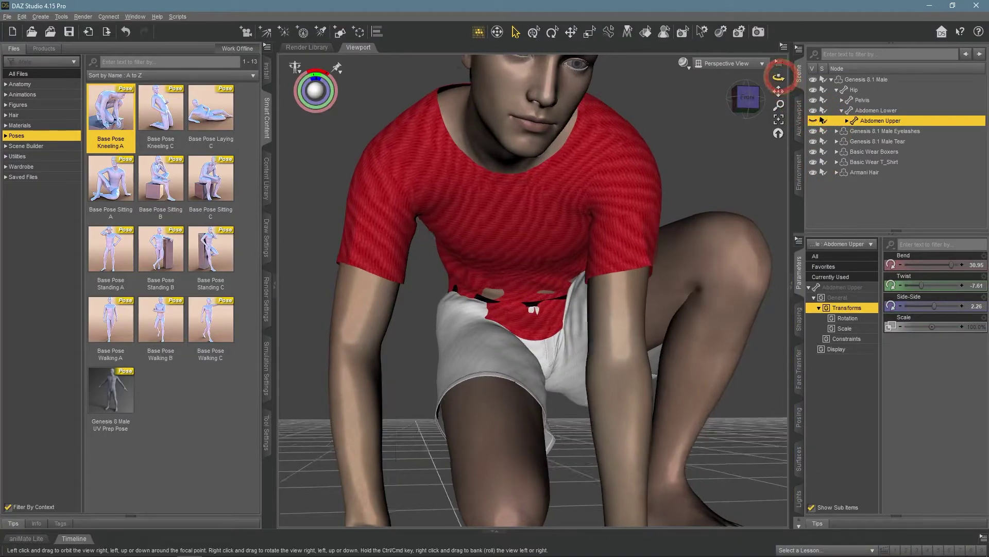
pyautogui.moveTo(778, 77); pyautogui.dragTo(773, 78)
pyautogui.click(487, 293)
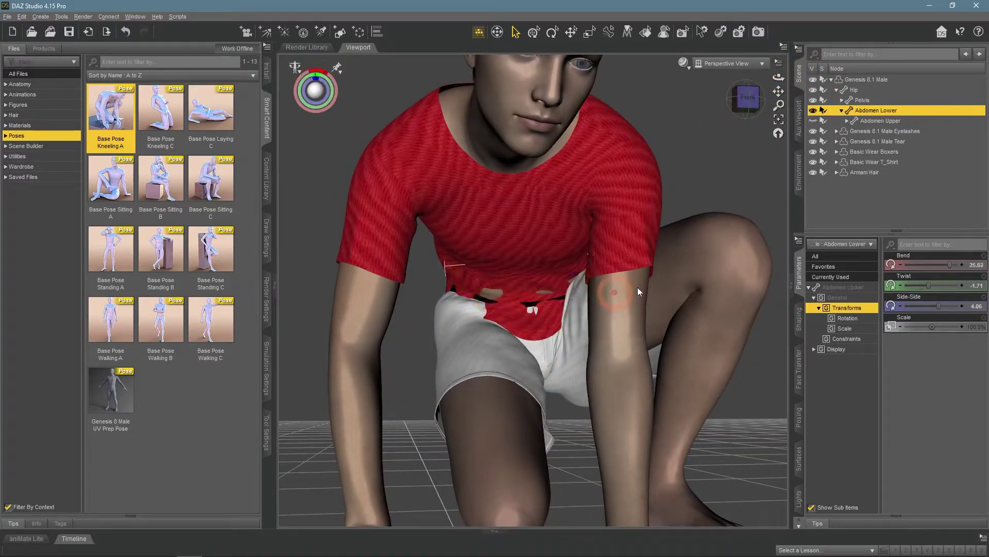
pyautogui.click(765, 86)
pyautogui.moveTo(779, 78); pyautogui.dragTo(768, 78)
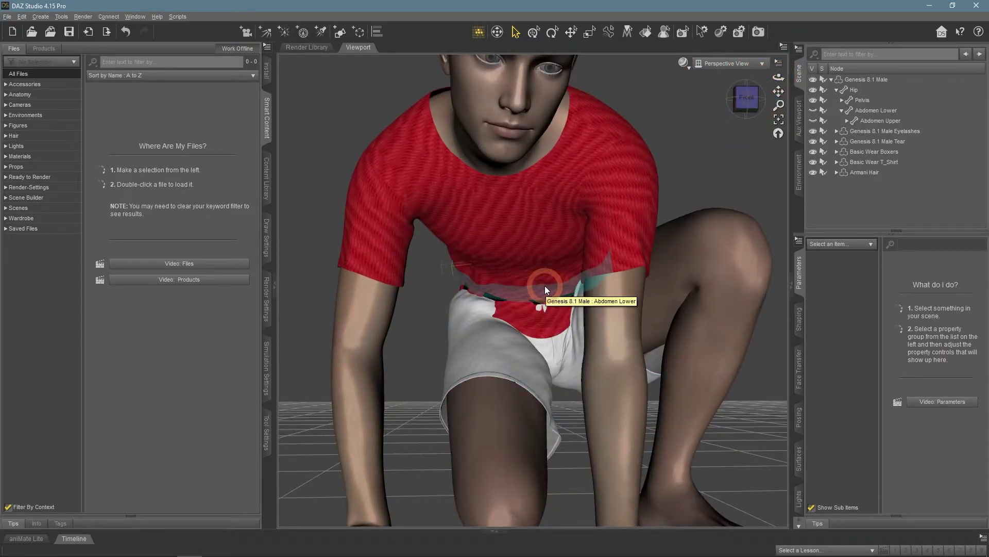
pyautogui.click(896, 162)
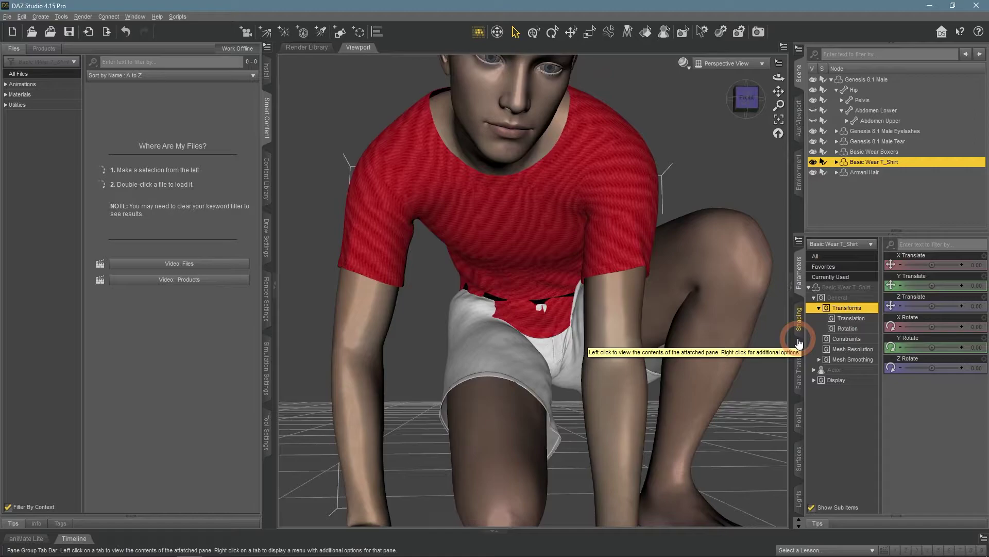
# Step: Set the T-shirt's FBMExpandAll shaping morph to 6.2%
pyautogui.click(799, 330)
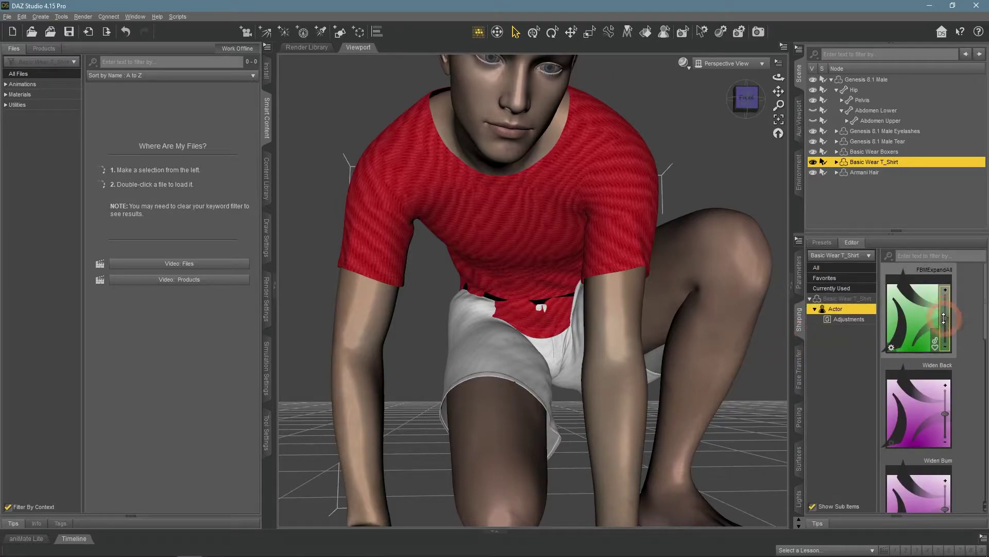
pyautogui.moveTo(944, 319); pyautogui.dragTo(942, 304)
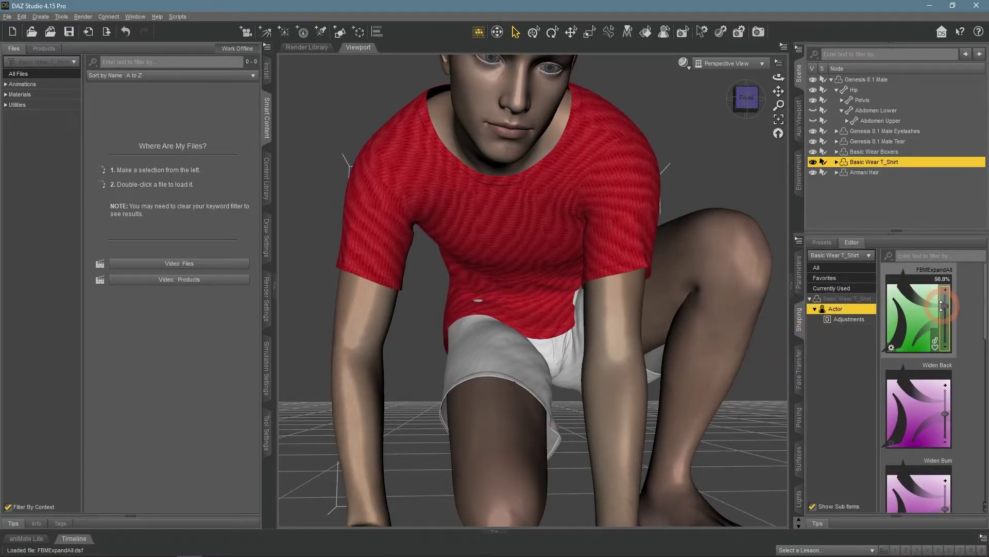
pyautogui.moveTo(778, 78)
pyautogui.mouseDown()
pyautogui.moveTo(865, 79)
pyautogui.moveTo(778, 72)
pyautogui.mouseUp()
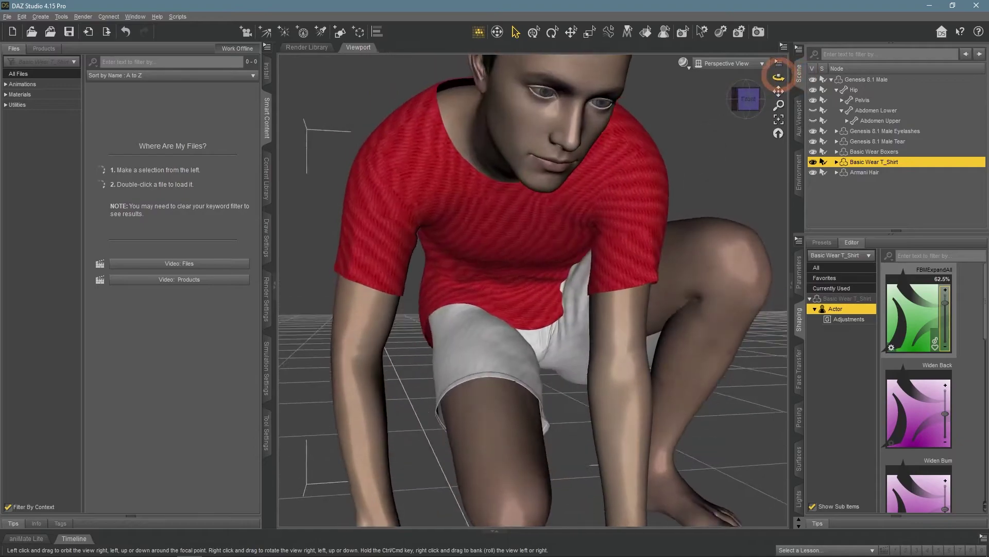
pyautogui.click(914, 257)
pyautogui.moveTo(947, 301); pyautogui.dragTo(946, 316)
# Step: Set the shirt's Widen Back morph to -100% to narrow the back
pyautogui.click(944, 415)
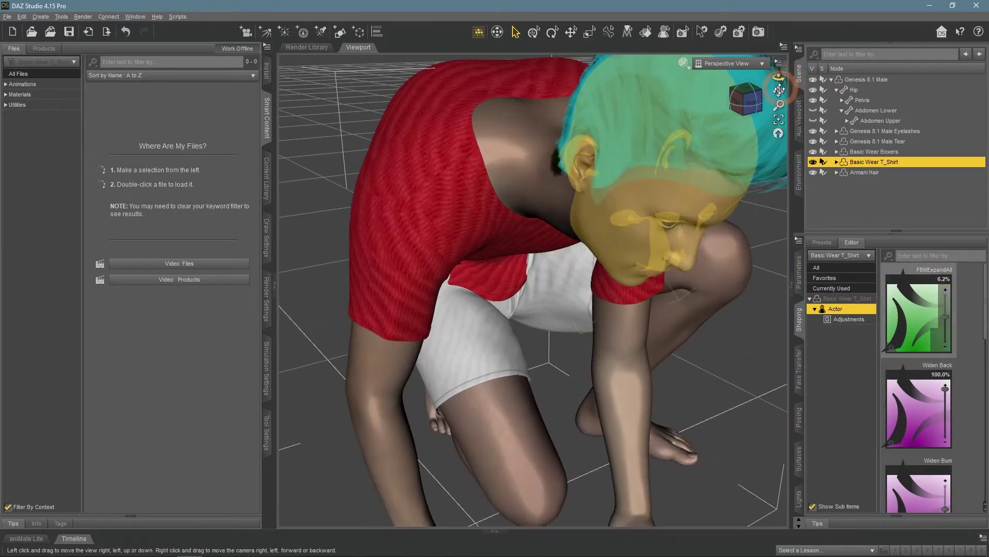
pyautogui.click(951, 393)
pyautogui.moveTo(951, 393); pyautogui.dragTo(946, 441)
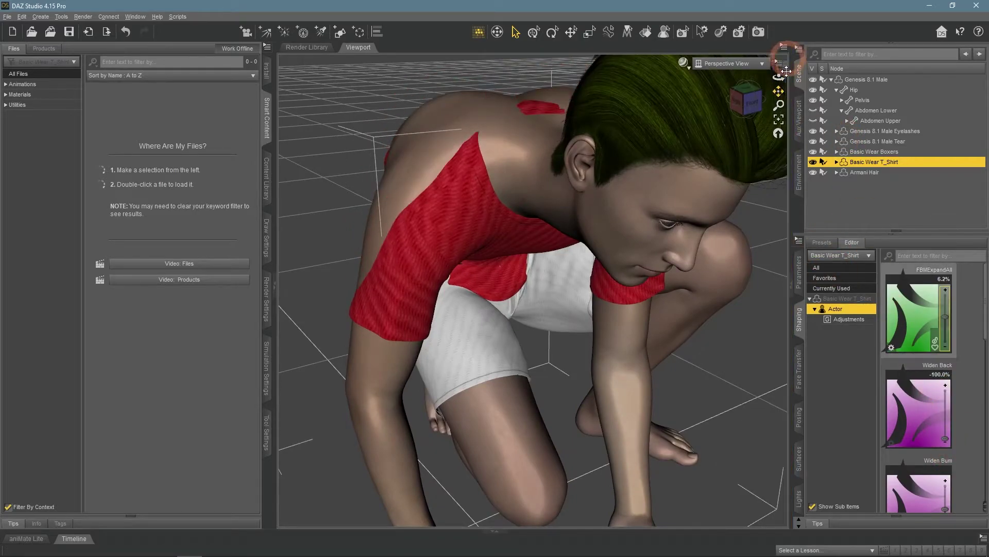
pyautogui.moveTo(787, 71); pyautogui.dragTo(780, 80)
# Step: Widen the T-shirt front to about 45.8% with the Widen Front morph
pyautogui.scroll(-2, 922, 361)
pyautogui.click(942, 346)
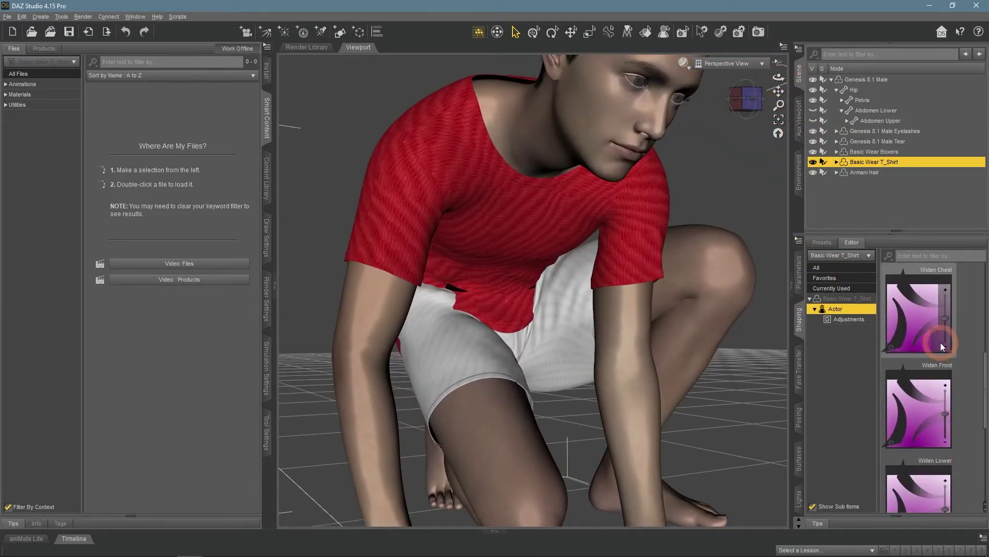
pyautogui.click(946, 408)
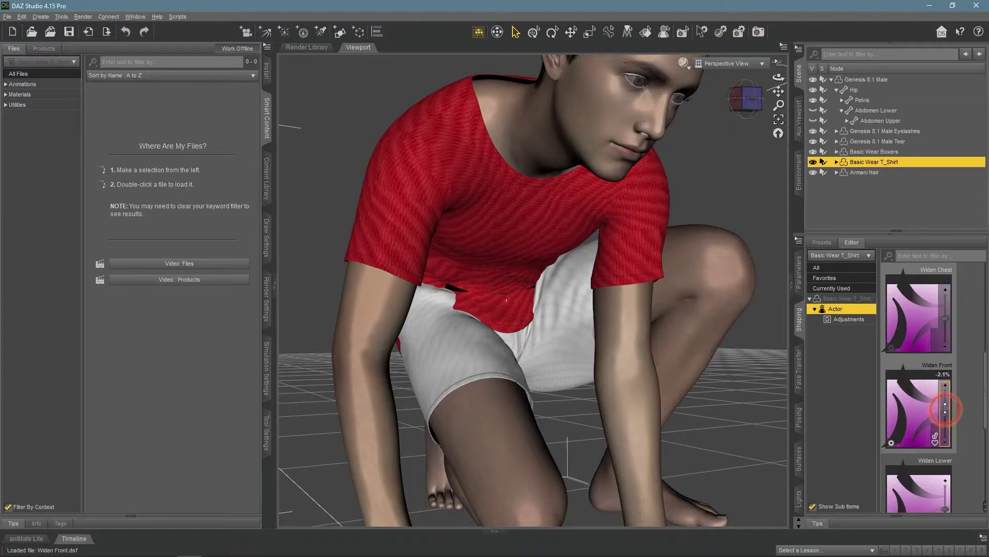
pyautogui.moveTo(946, 408); pyautogui.dragTo(947, 402)
# Step: Widen the shirt's lower hem to 60.4%, check it from the side, and show its transforms
pyautogui.scroll(-1, 955, 424)
pyautogui.click(947, 307)
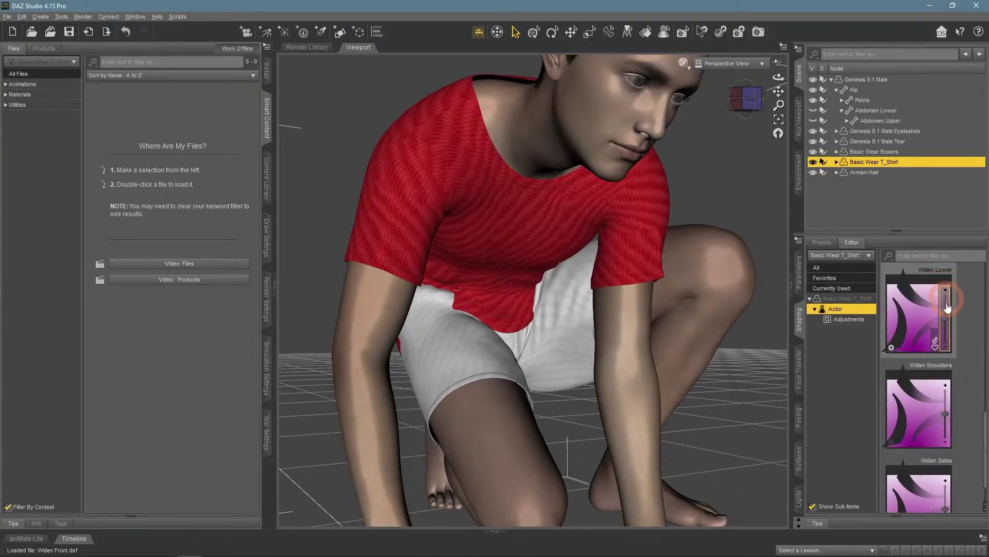
pyautogui.moveTo(947, 314); pyautogui.dragTo(947, 304)
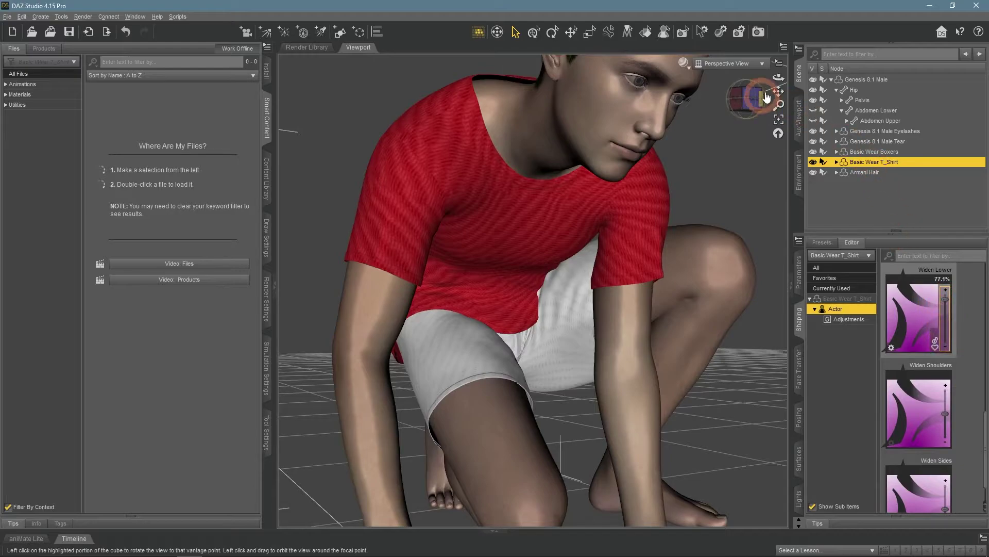
pyautogui.moveTo(779, 77)
pyautogui.mouseDown()
pyautogui.moveTo(788, 55)
pyautogui.moveTo(775, 77)
pyautogui.mouseUp()
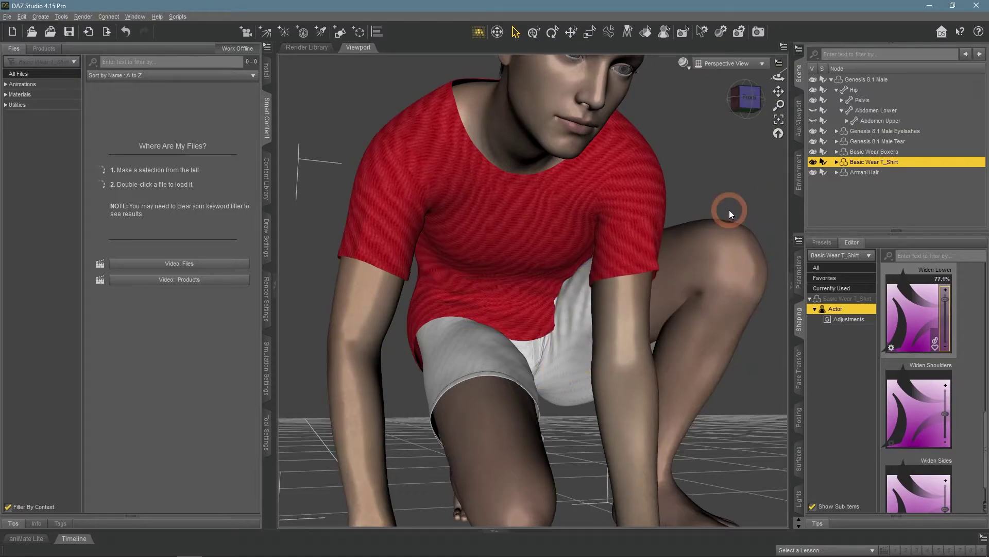
pyautogui.click(799, 271)
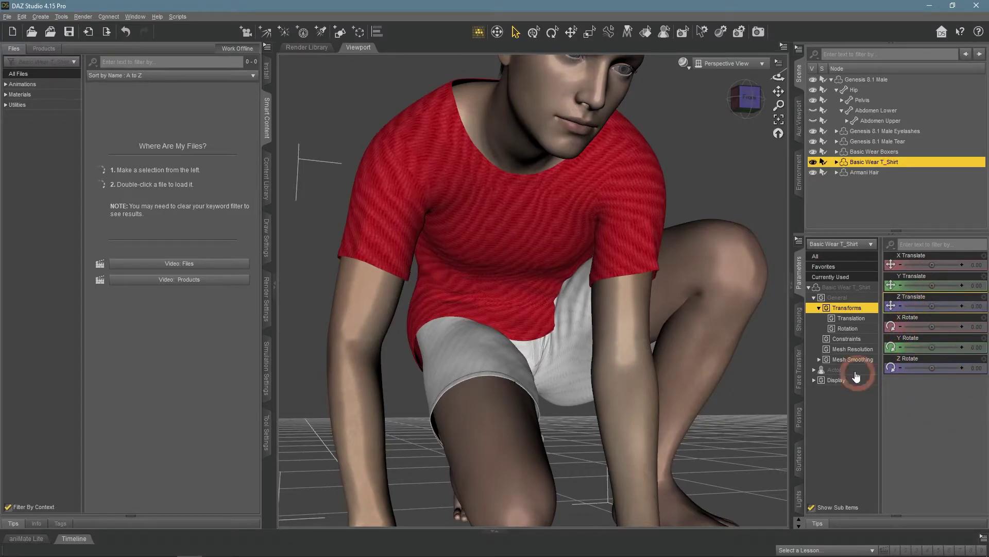
# Step: Show the shirt's General parameters, then orbit around the female figure to a level front view
pyautogui.click(837, 298)
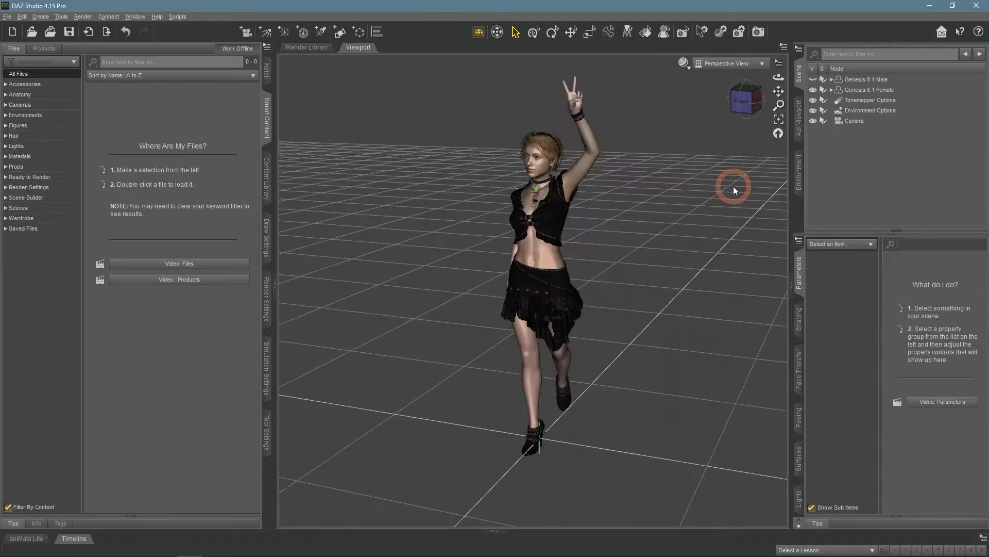
pyautogui.scroll(4, 728, 147)
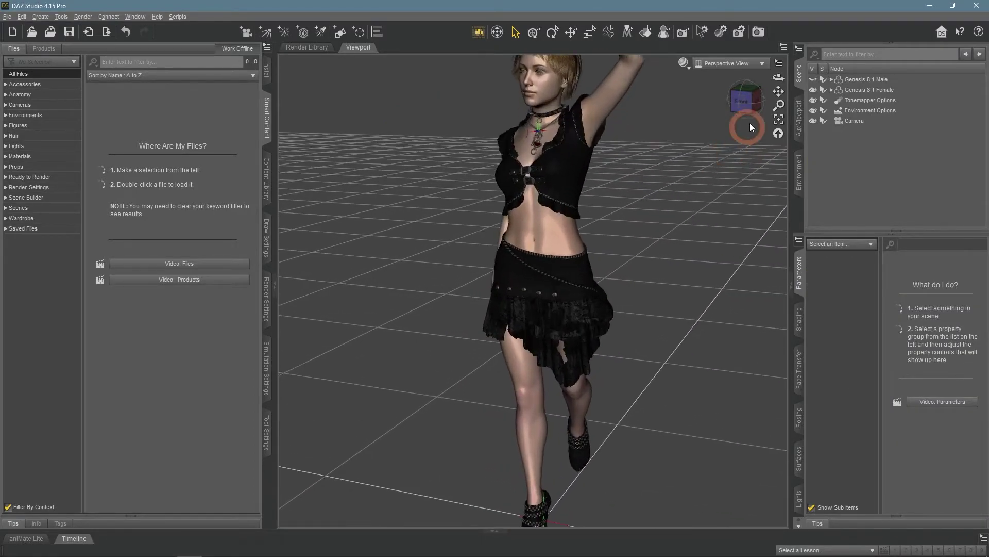
pyautogui.moveTo(778, 78); pyautogui.dragTo(775, 114)
pyautogui.scroll(3, 503, 146)
pyautogui.scroll(2, 604, 190)
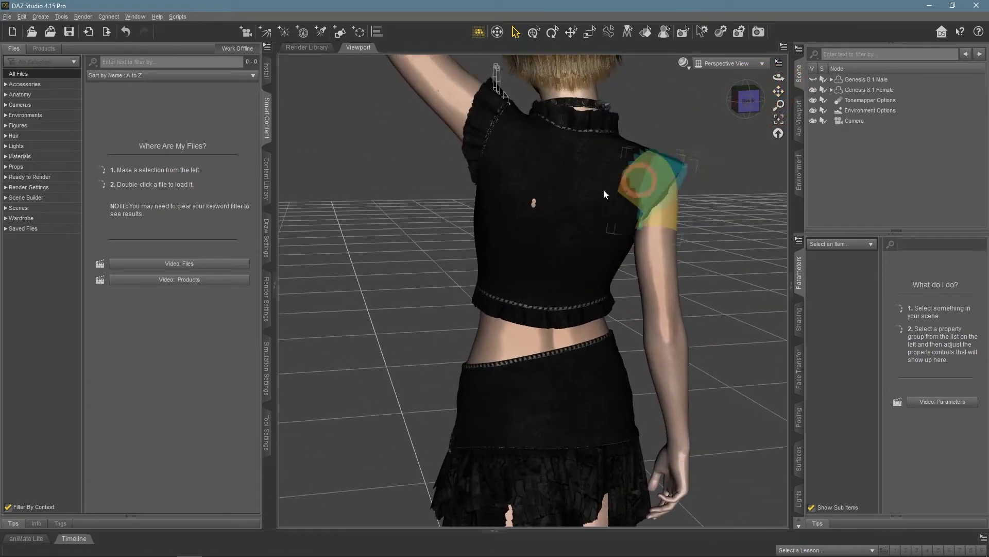
pyautogui.click(767, 189)
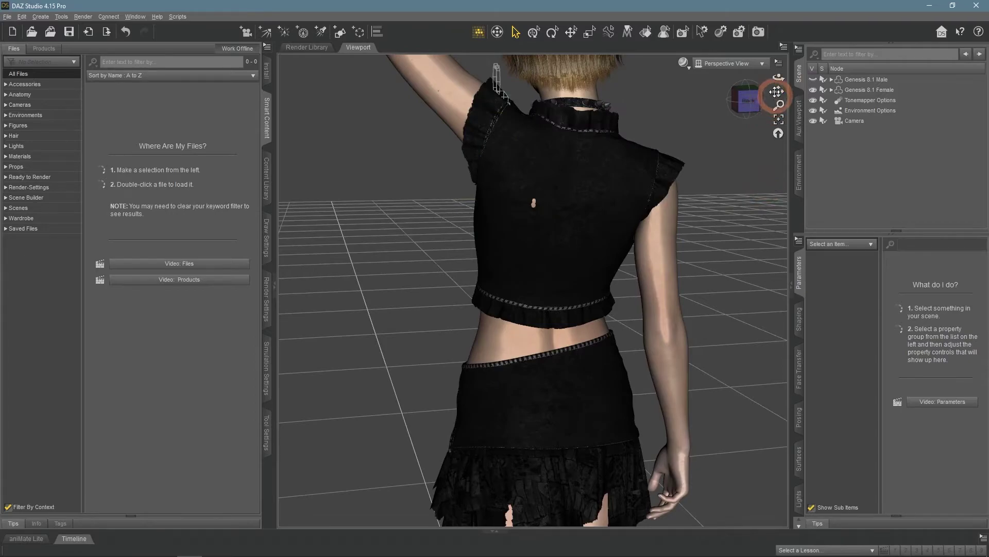
pyautogui.moveTo(778, 77)
pyautogui.mouseDown()
pyautogui.moveTo(792, 77)
pyautogui.moveTo(778, 77)
pyautogui.mouseUp()
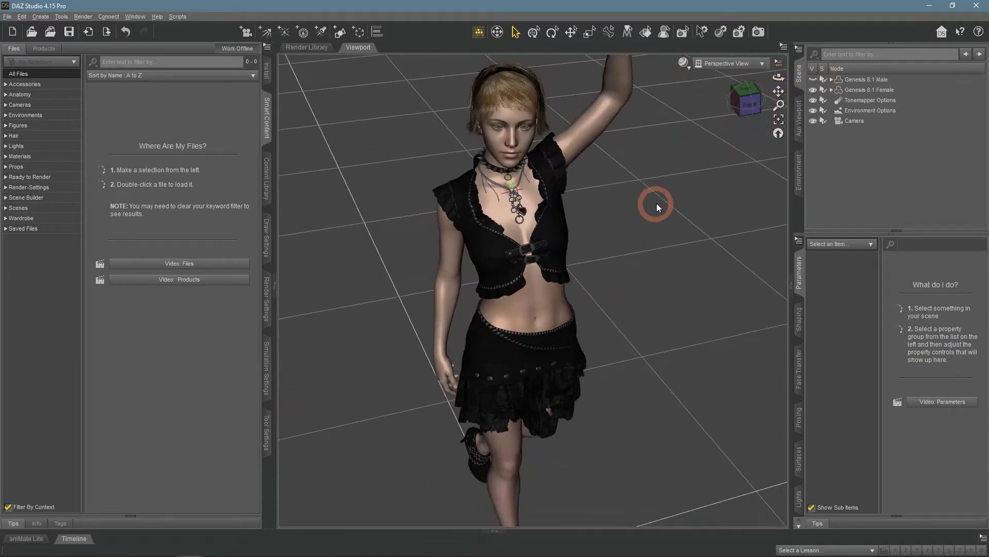
pyautogui.click(747, 103)
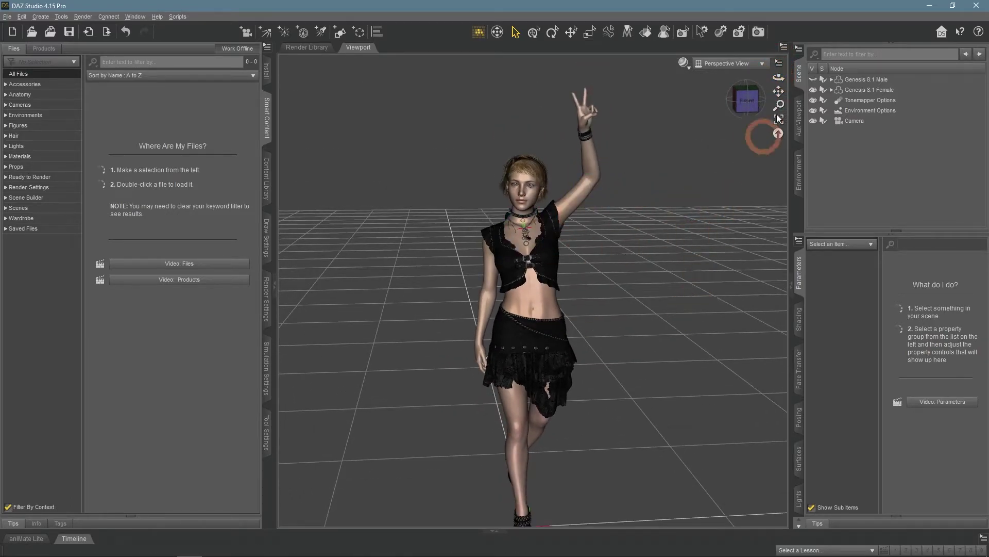
pyautogui.moveTo(778, 92); pyautogui.dragTo(779, 92)
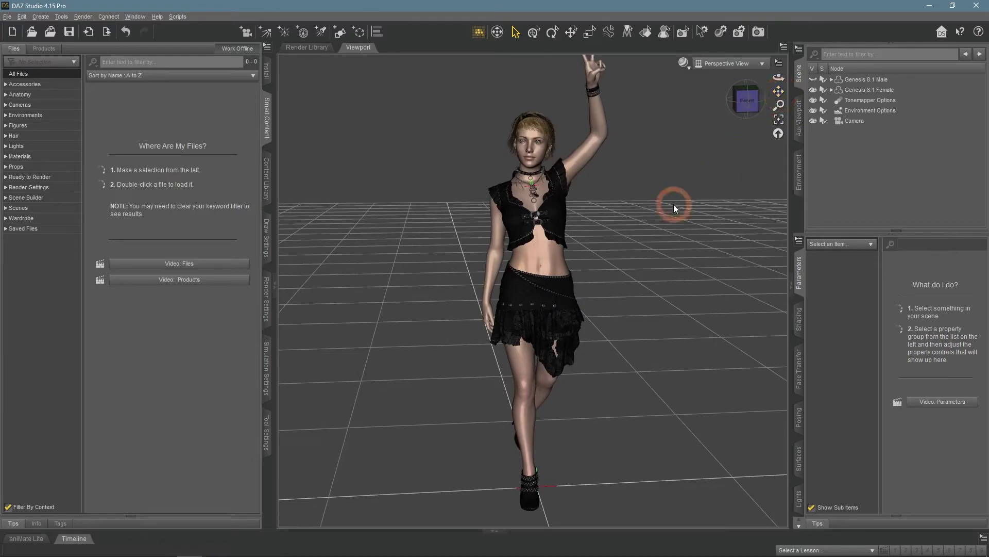
# Step: View the scene through the Camera and select Genesis 8.1 Male in the scene list
pyautogui.click(703, 64)
pyautogui.click(711, 155)
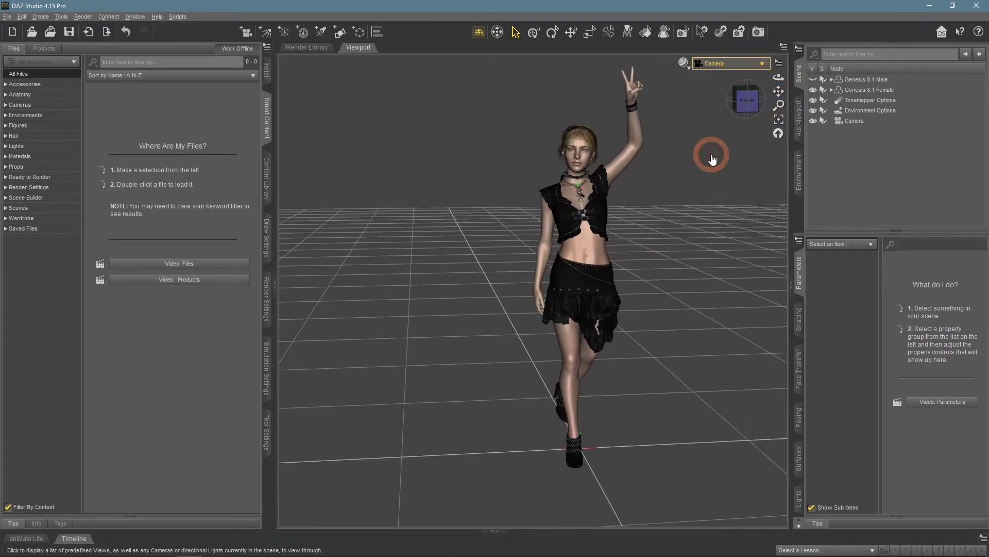
pyautogui.click(778, 134)
# Step: Make Genesis 8.1 Male visible again and switch the viewport DrawStyle to Iray
pyautogui.rightClick(846, 79)
pyautogui.moveTo(858, 87)
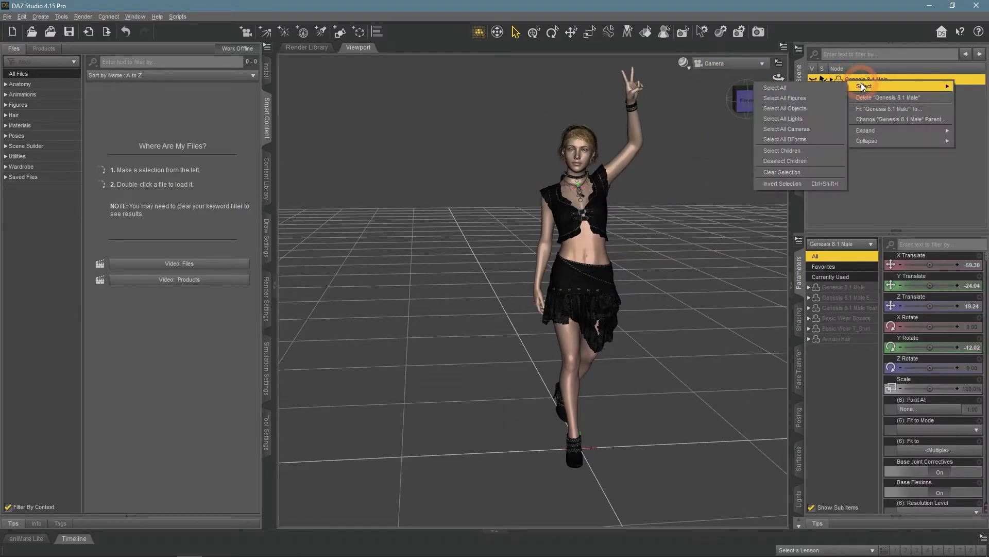
pyautogui.click(802, 158)
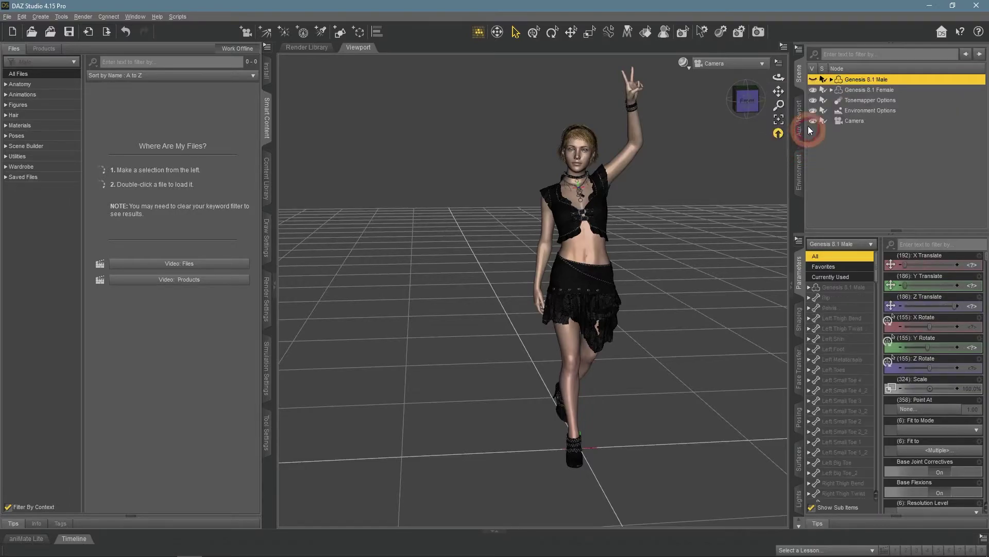
pyautogui.click(813, 80)
pyautogui.click(827, 144)
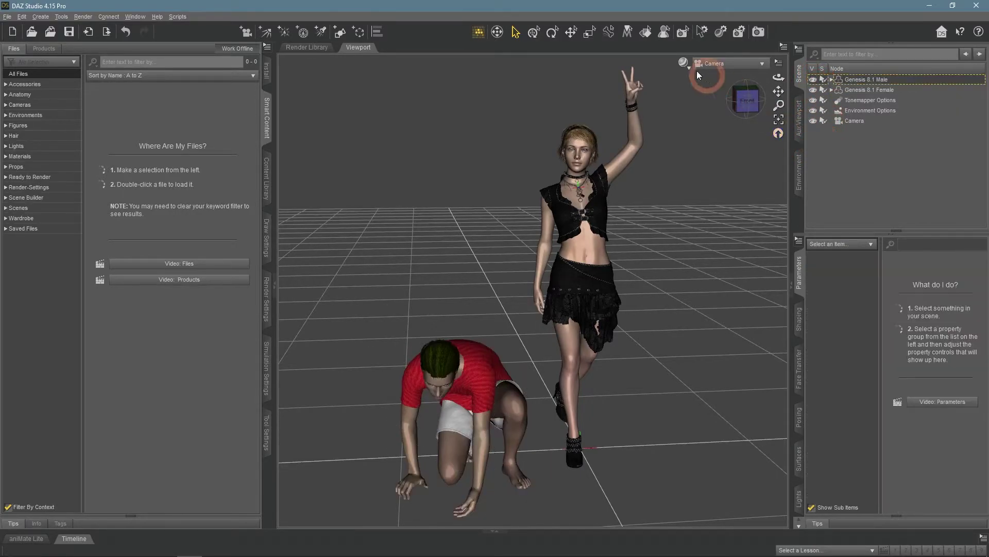
pyautogui.click(684, 62)
pyautogui.click(702, 195)
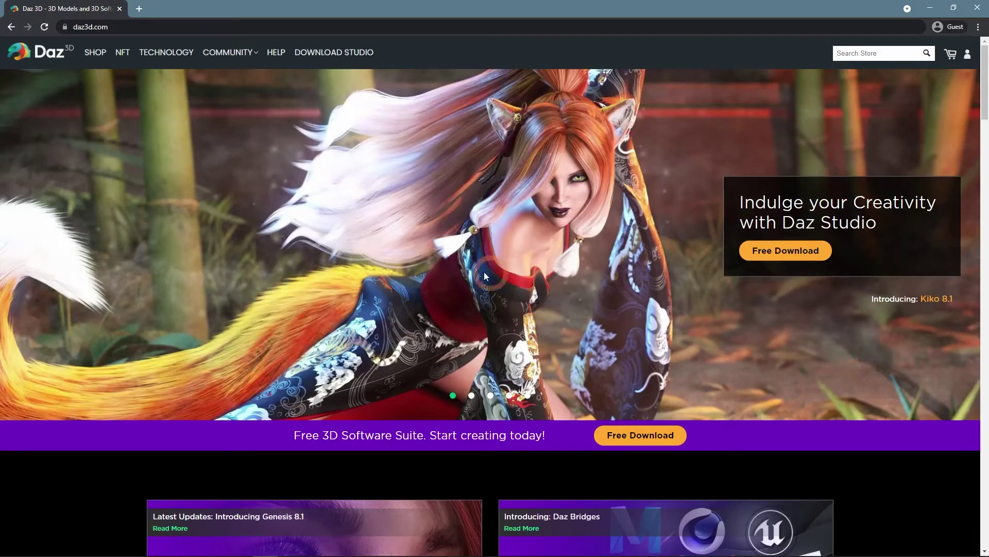
# Step: Open the Fit Control Add-On for Genesis 3 & 8 Male page from the Daz3D shop
pyautogui.click(95, 58)
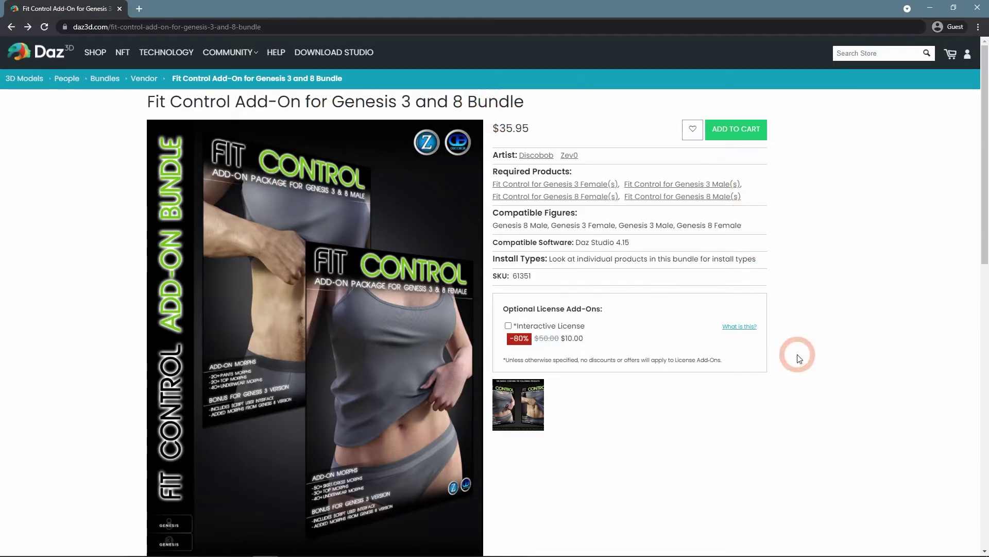
pyautogui.scroll(-2, 794, 358)
pyautogui.scroll(-4, 791, 358)
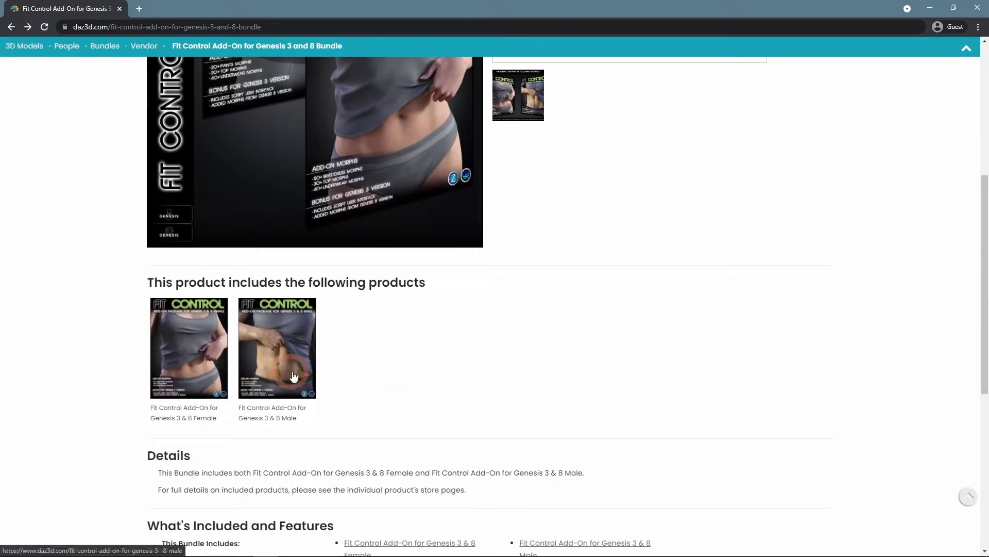
pyautogui.click(268, 370)
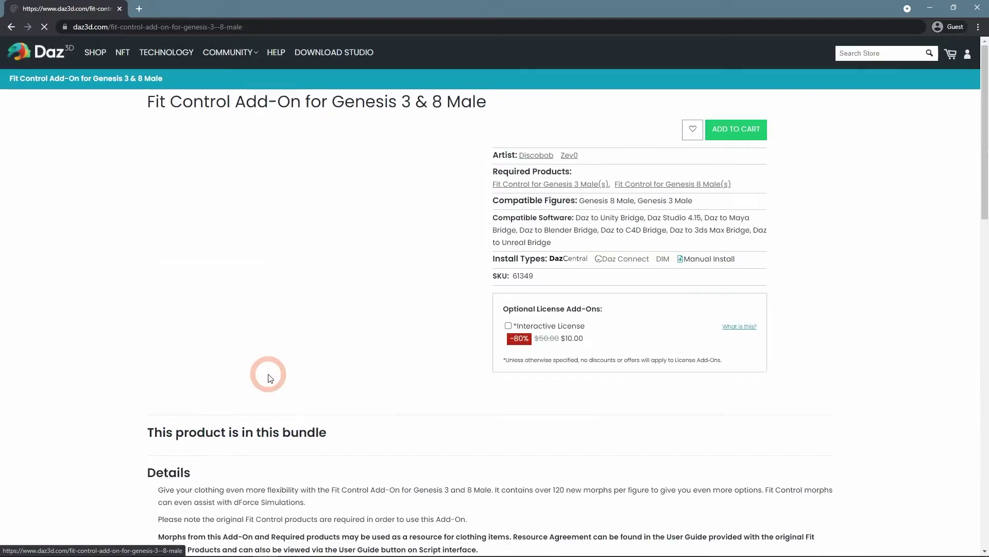
# Step: Enlarge the product gallery and step through the briefs, pants and top morph previews
pyautogui.scroll(-4, 472, 369)
pyautogui.click(581, 206)
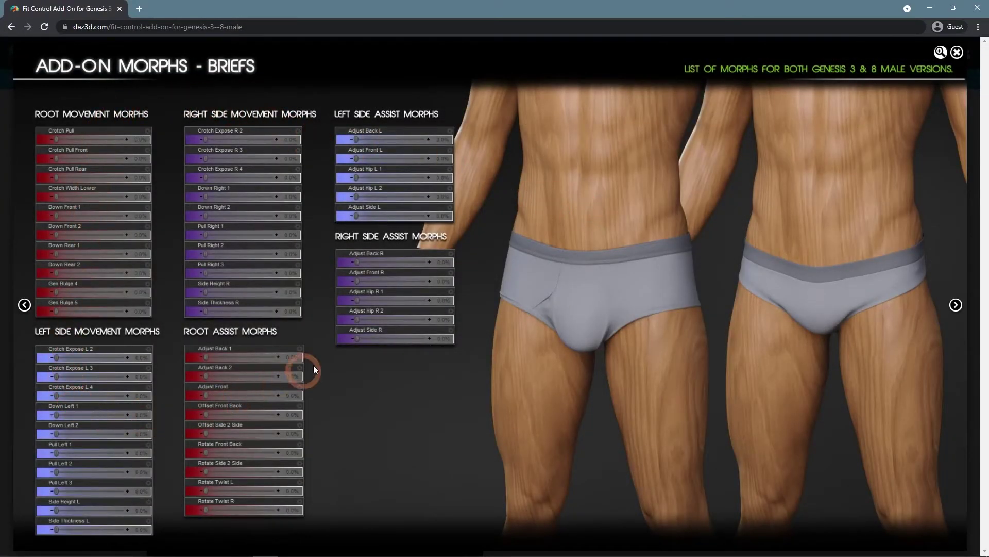
pyautogui.click(957, 306)
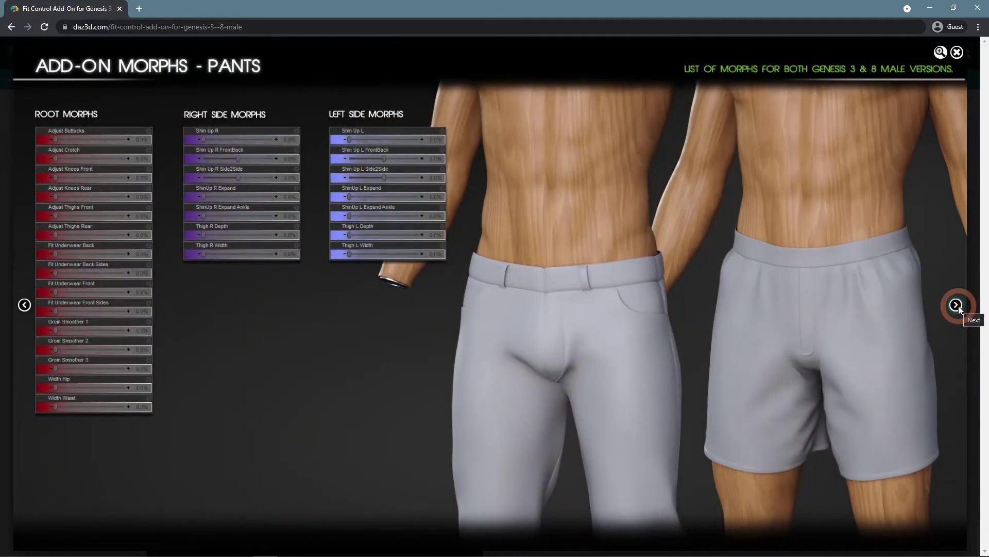
pyautogui.click(956, 305)
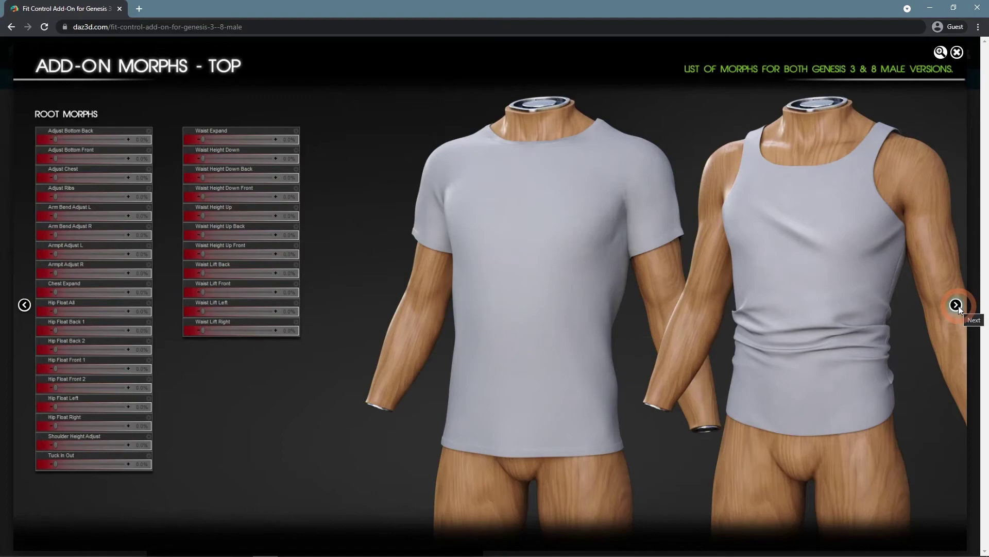
pyautogui.click(957, 305)
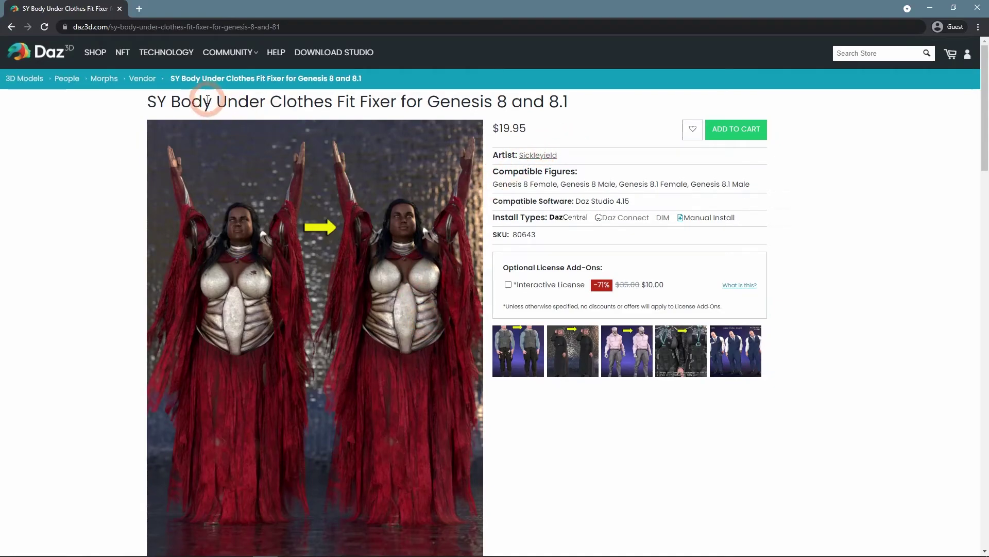
# Step: Enlarge the Fit Fixer product image and page through three before-and-after images
pyautogui.click(221, 159)
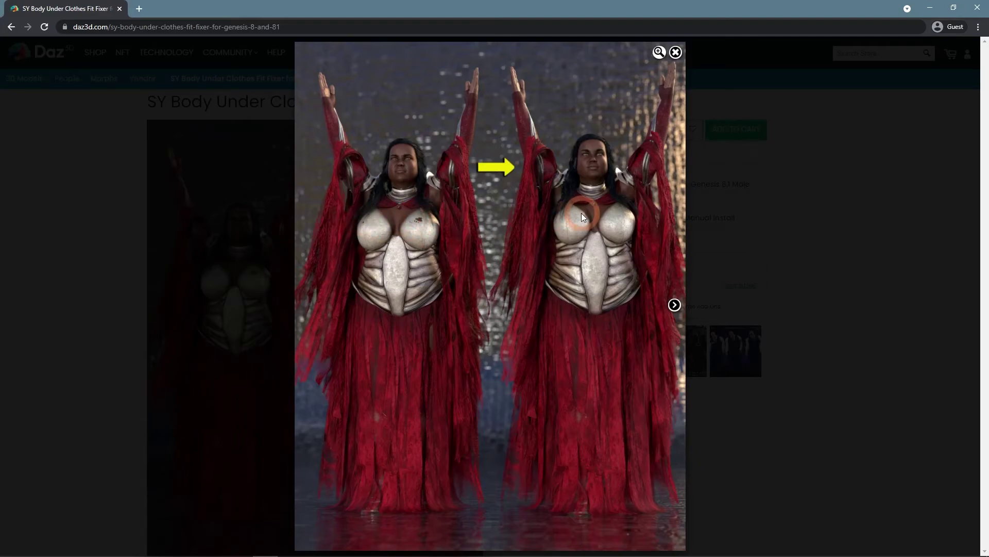
pyautogui.click(675, 304)
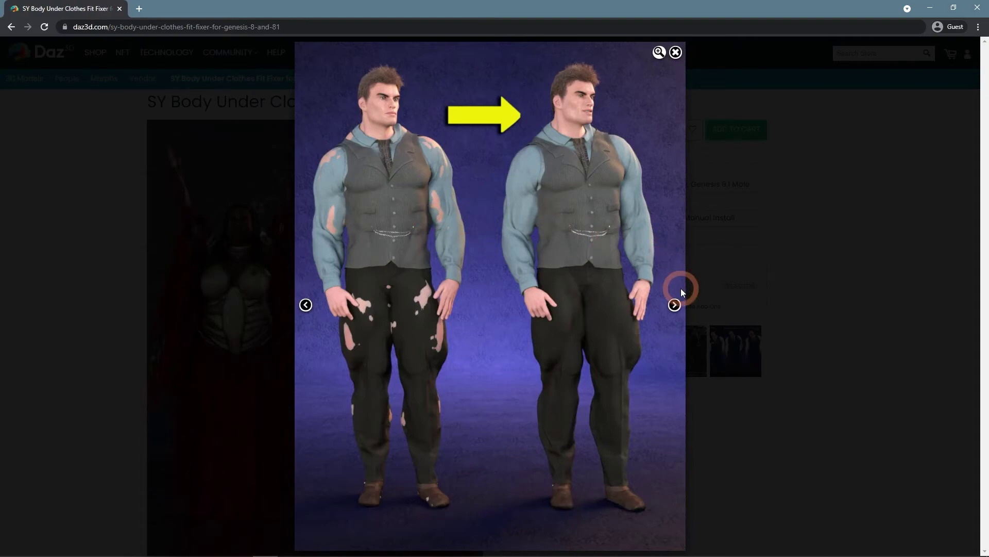
pyautogui.click(675, 306)
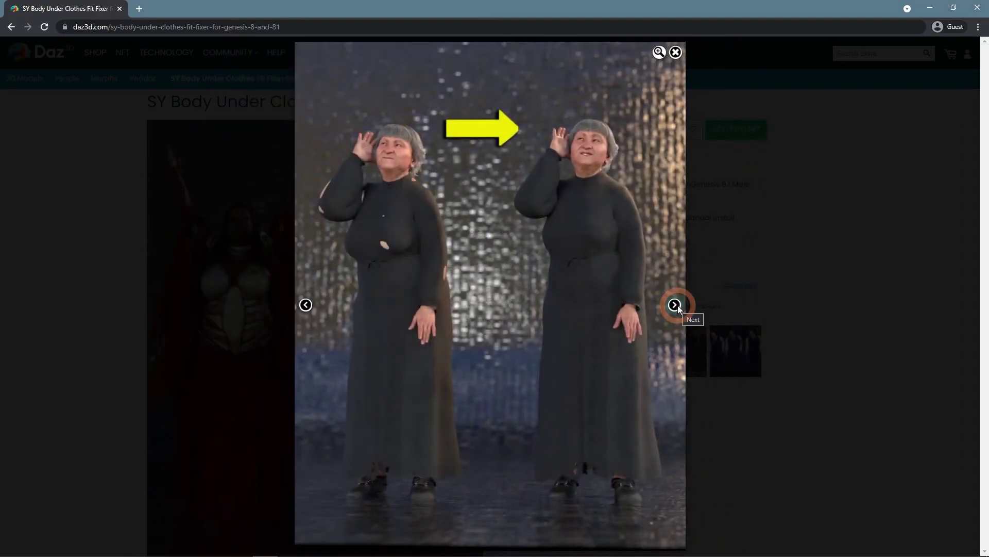
pyautogui.click(676, 306)
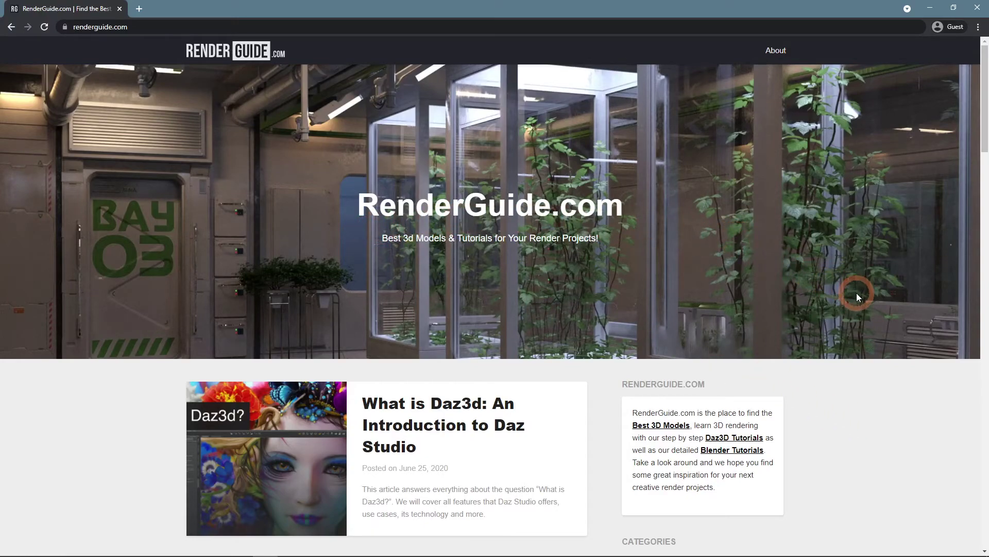
# Step: Return from the RenderGuide homepage to the Poke Through article and scroll down to its example image
pyautogui.scroll(-7, 855, 293)
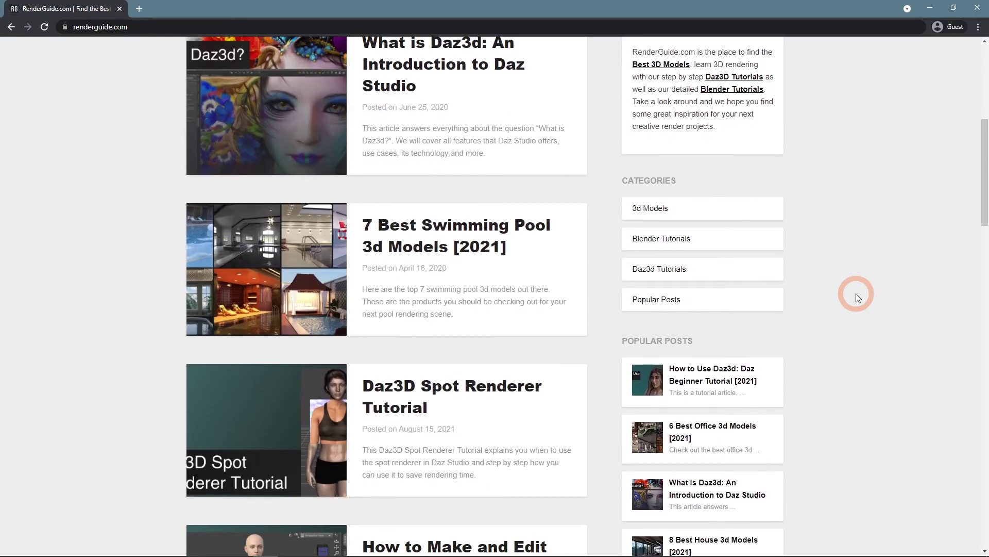
pyautogui.scroll(-1, 856, 293)
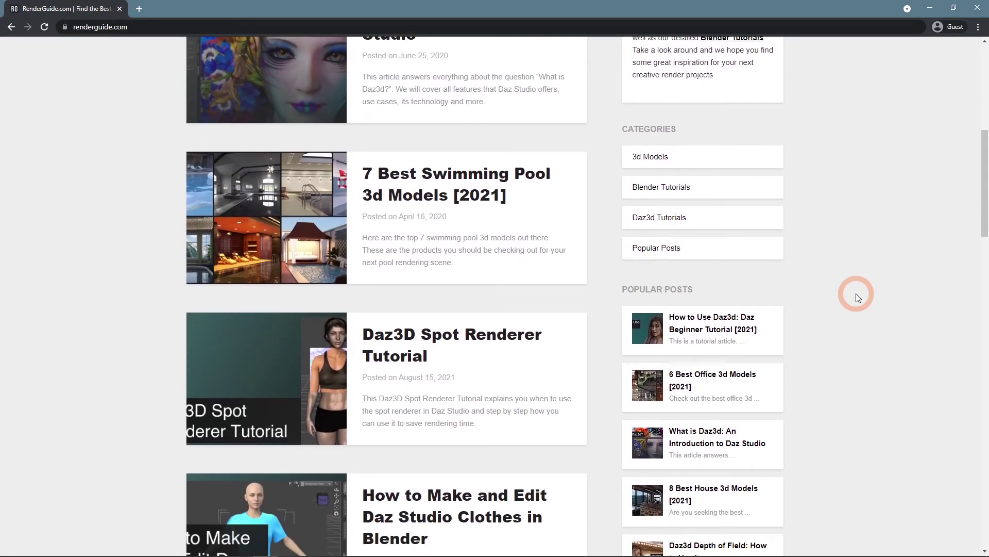
pyautogui.scroll(-1, 855, 297)
pyautogui.hotkey('alt', 'Left')
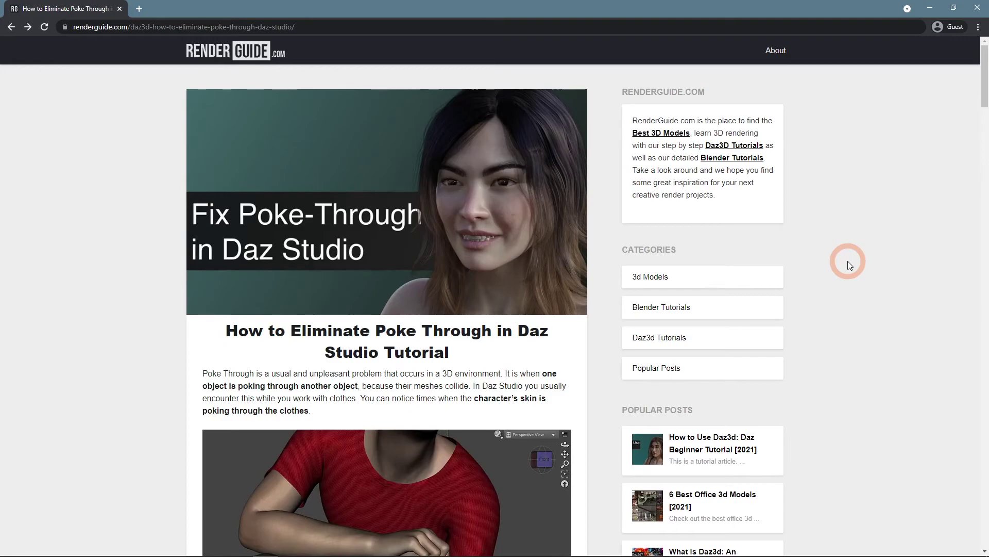
pyautogui.scroll(-3, 848, 262)
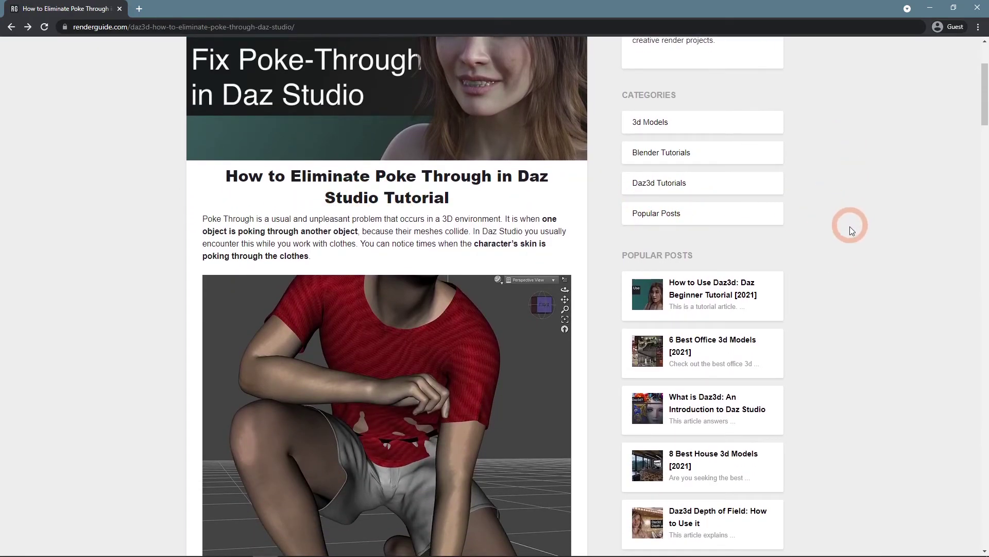
pyautogui.middleClick(855, 267)
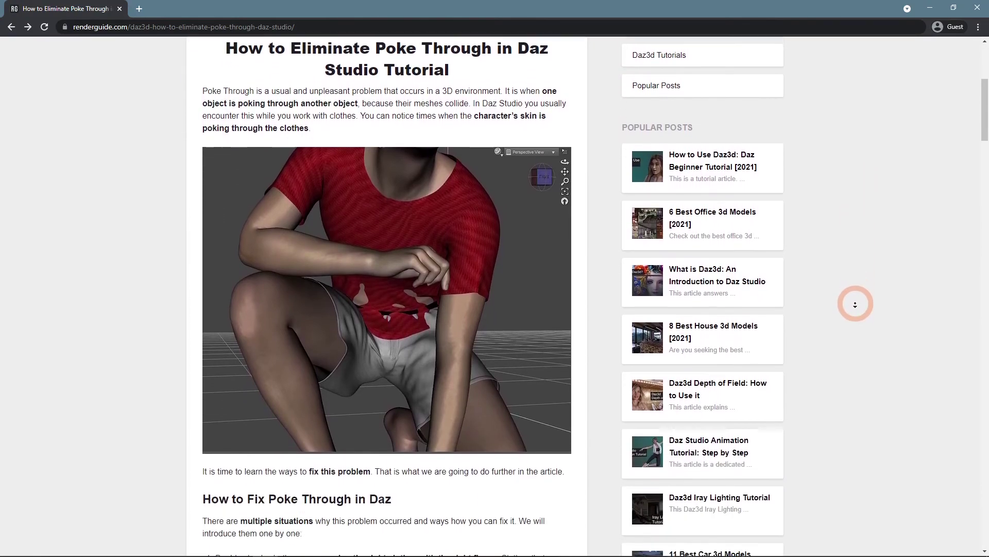